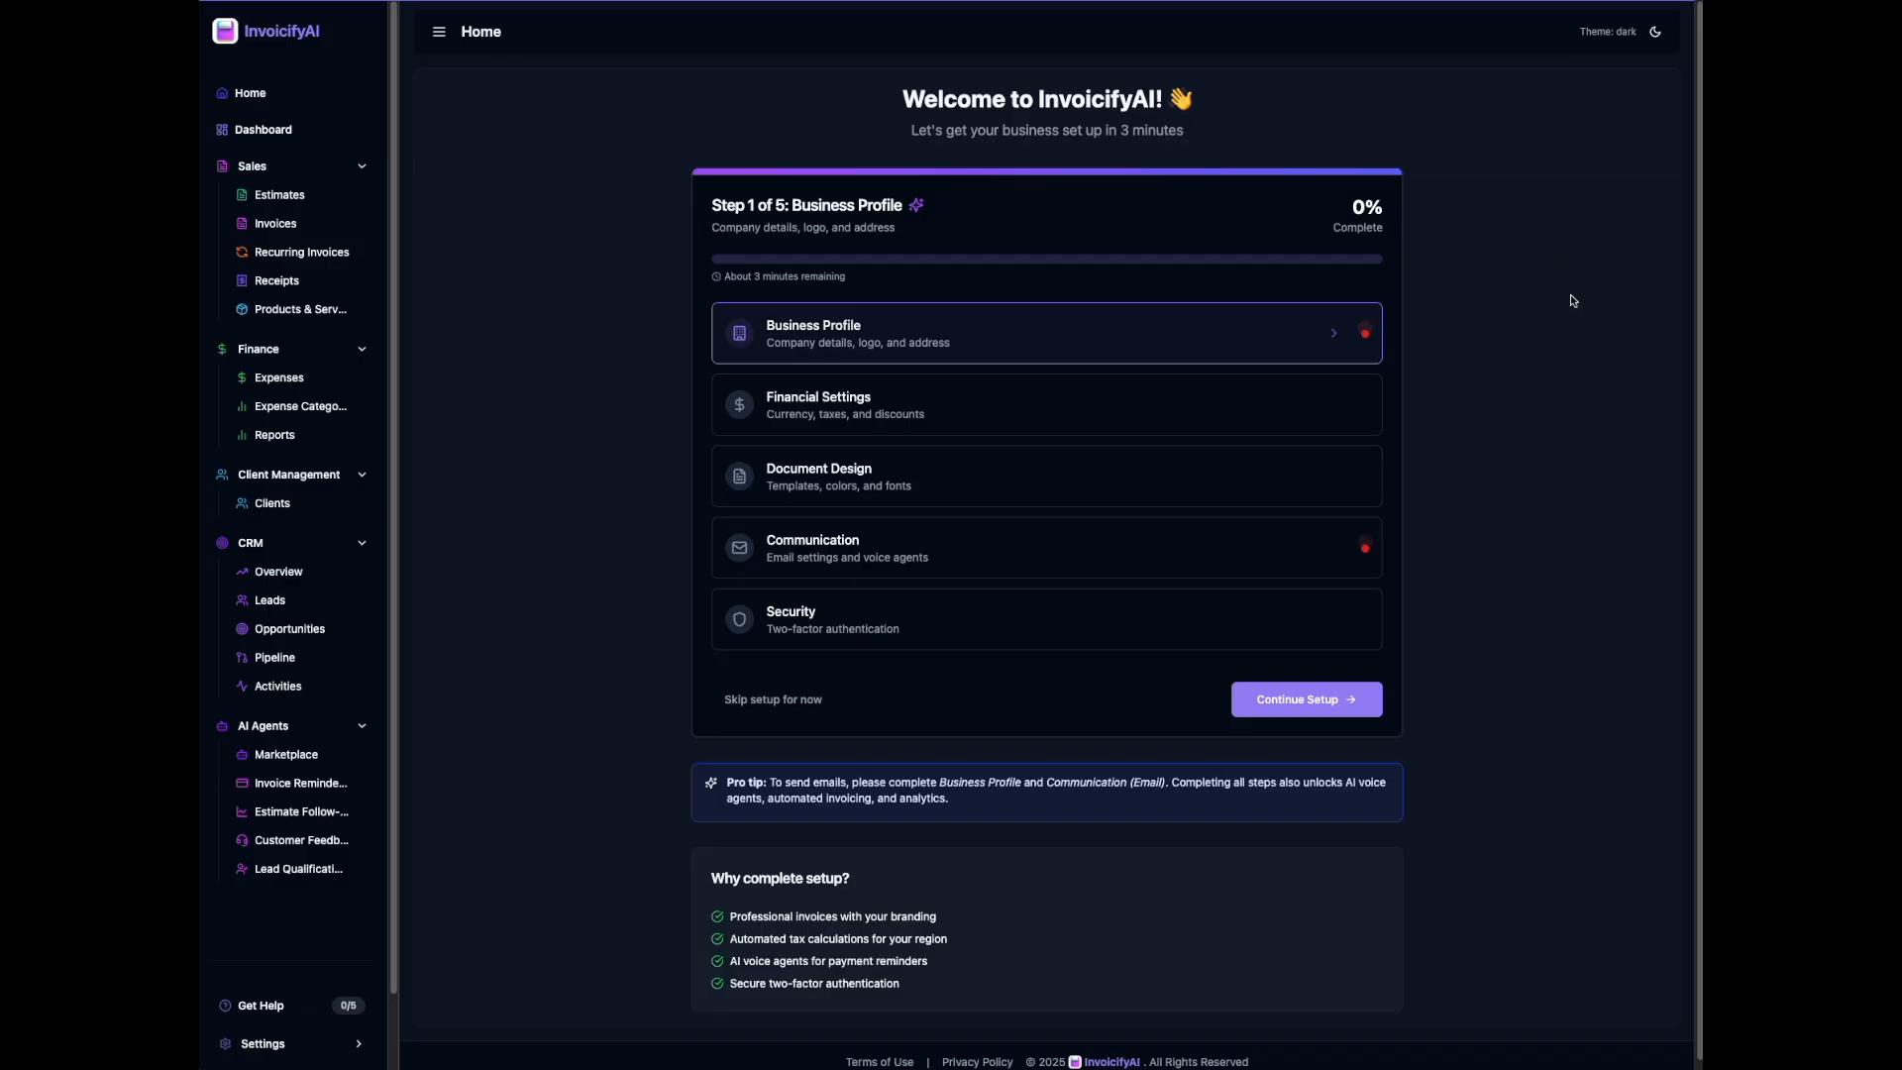
Step: Switch to the light theme and start the business setup wizard
{"action": "left_click", "coordinate": [1656, 30]}
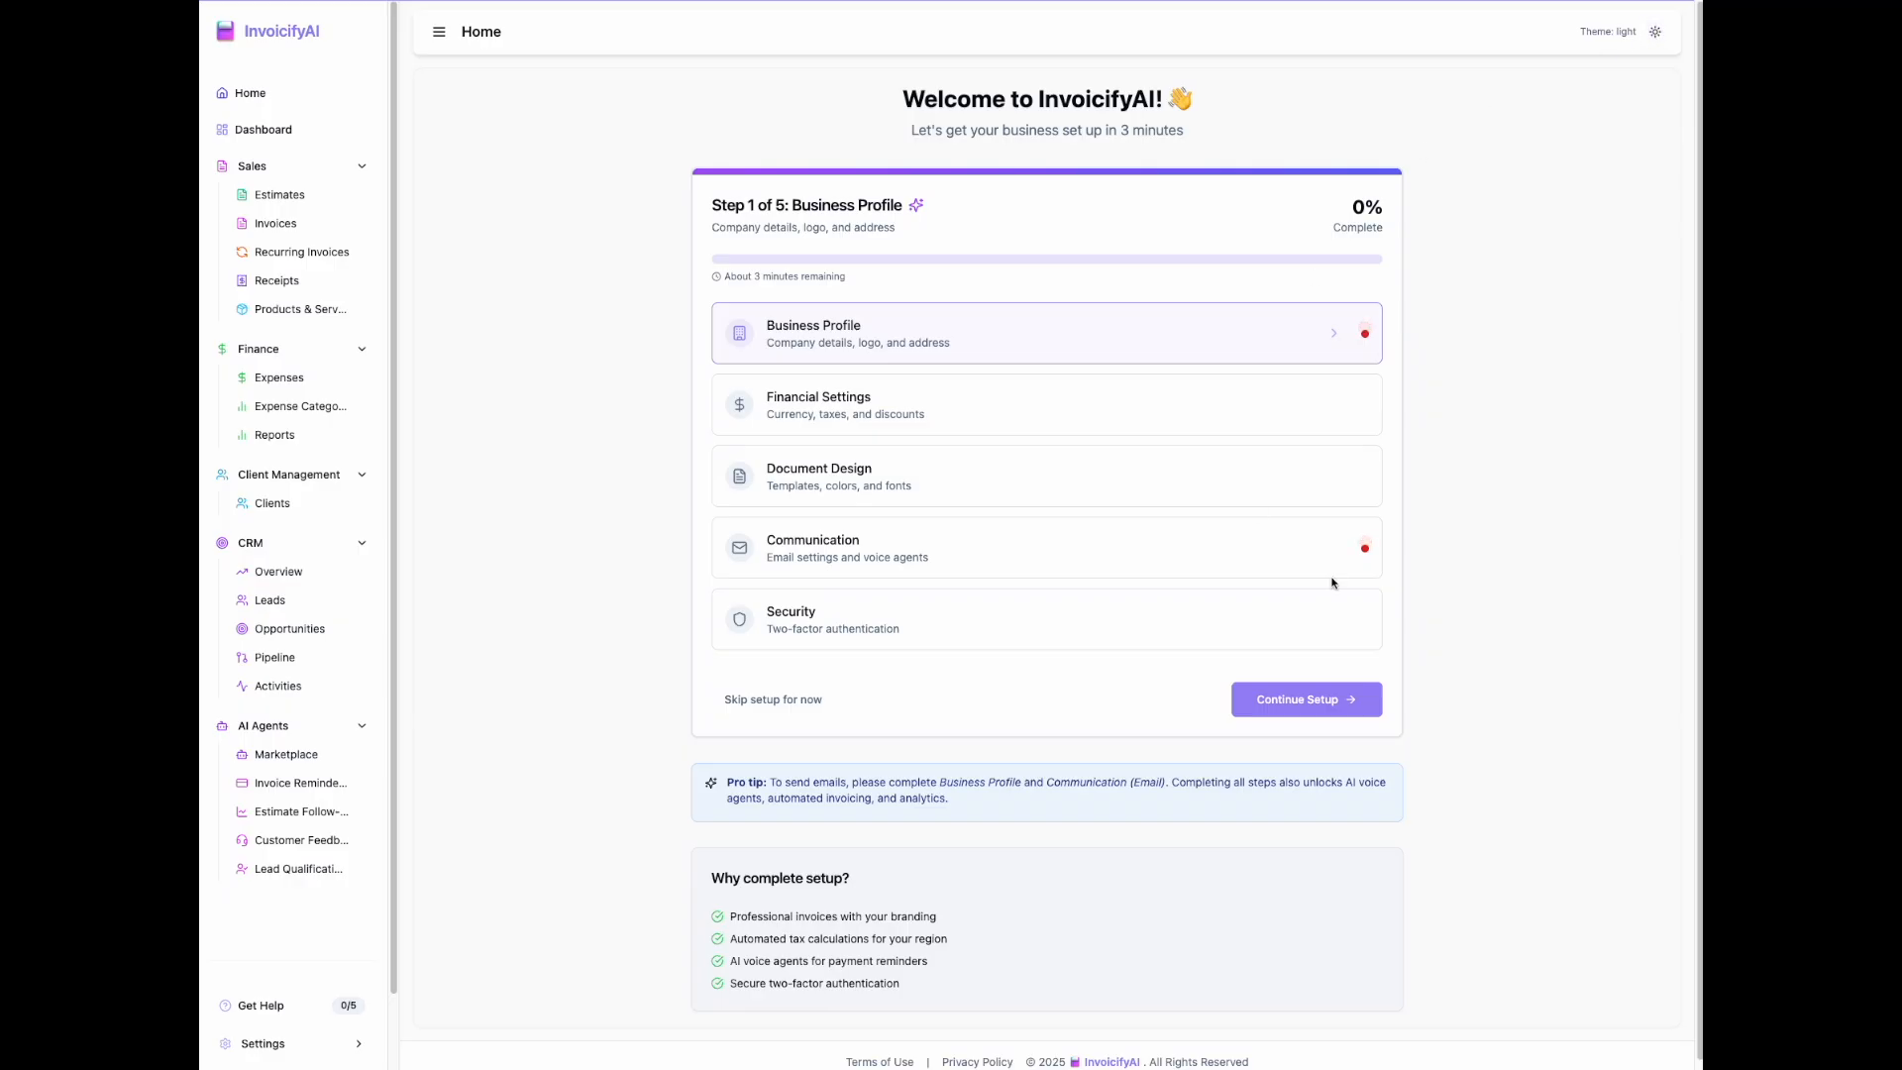
{"action": "left_click", "coordinate": [1334, 699]}
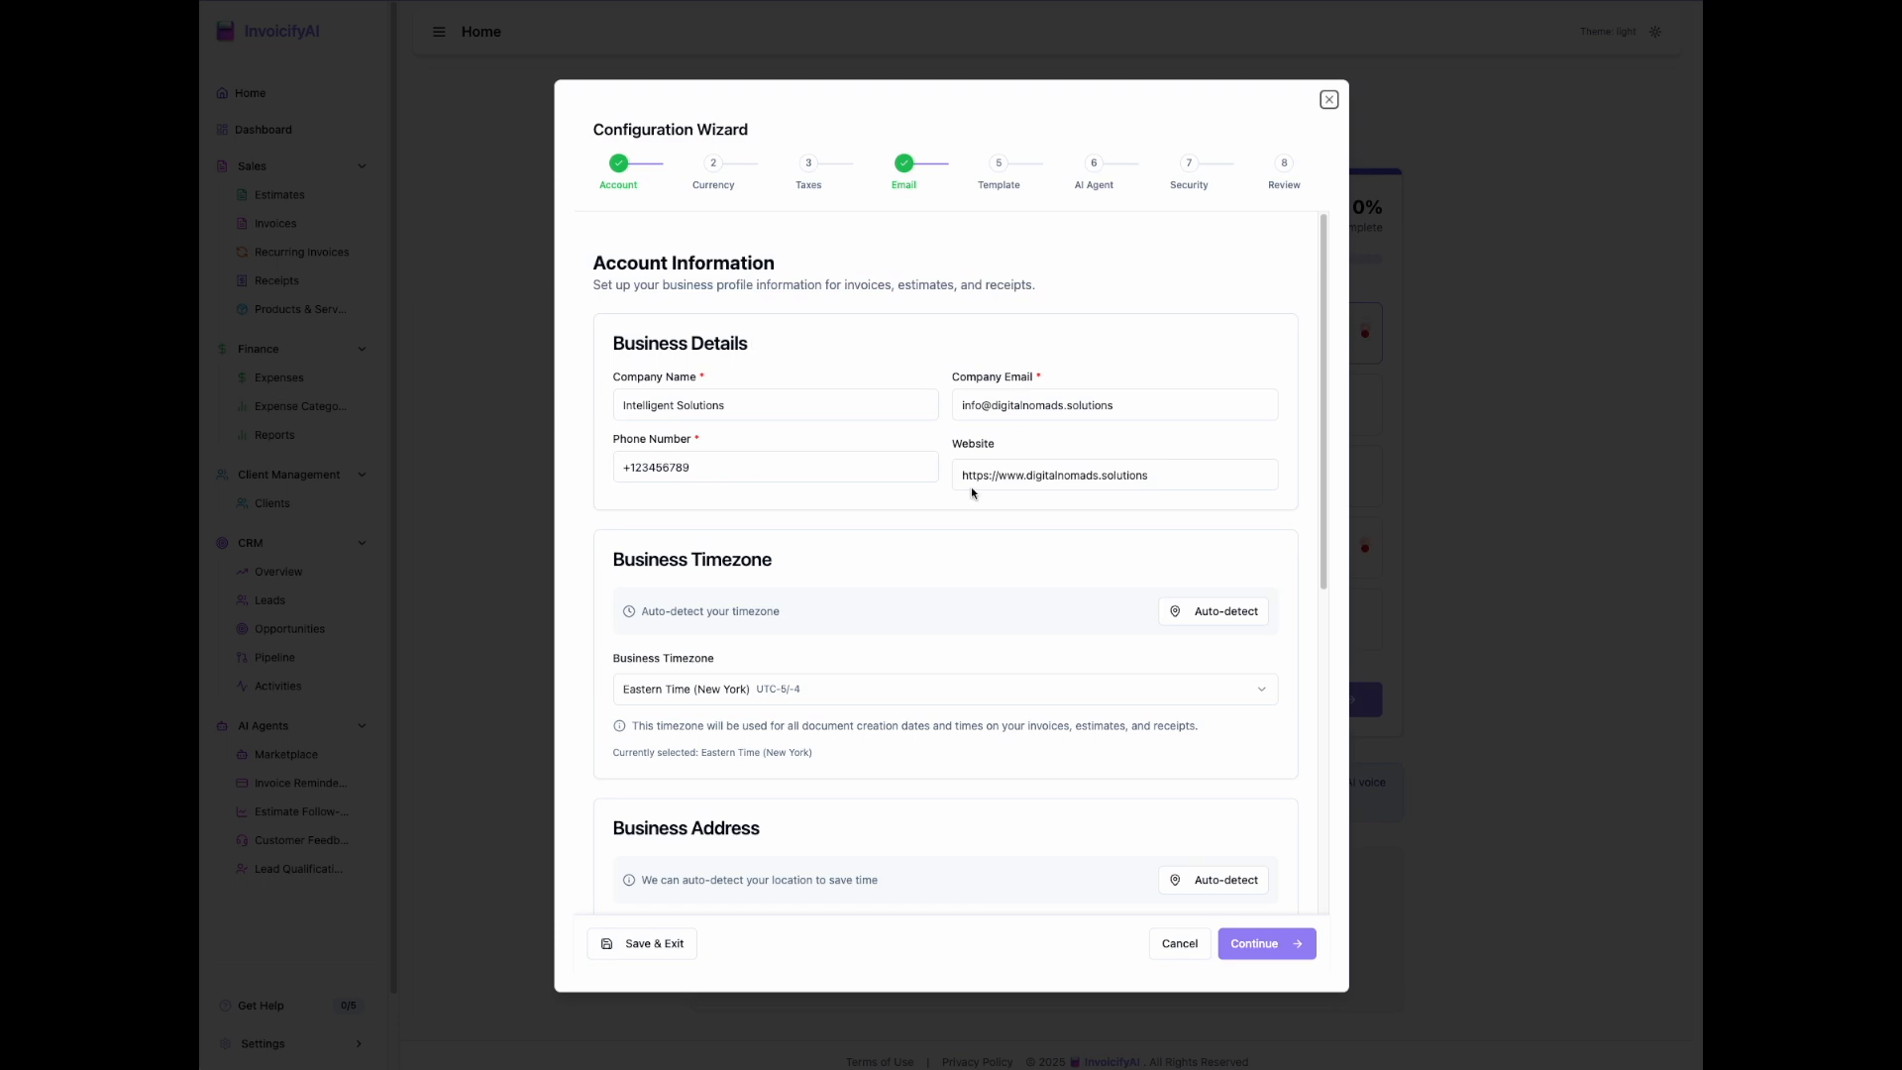
Step: Auto-detect the business timezone in the account information
{"action": "scroll", "coordinate": [1079, 527], "scroll_direction": "down", "scroll_amount": 1}
{"action": "scroll", "coordinate": [1079, 527], "scroll_direction": "up", "scroll_amount": 1}
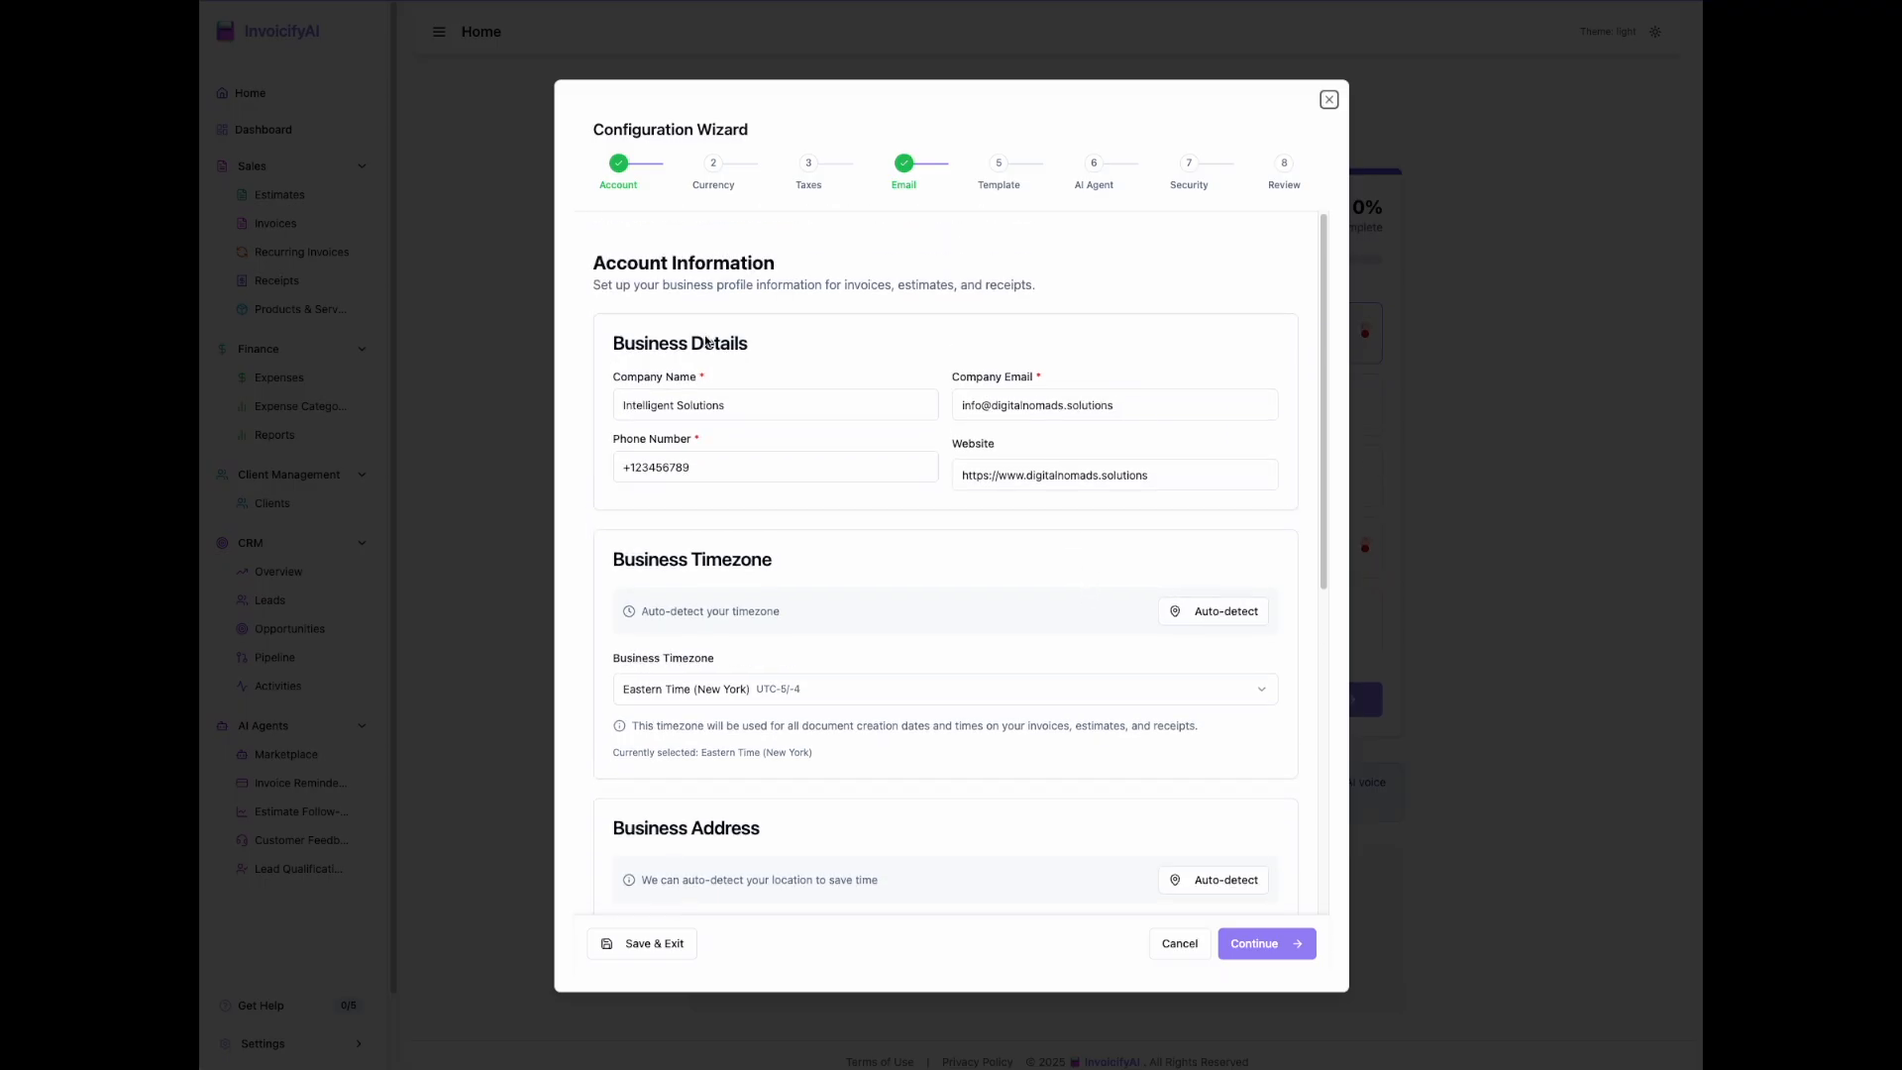
{"action": "scroll", "coordinate": [1227, 555], "scroll_direction": "down", "scroll_amount": 2}
{"action": "left_click", "coordinate": [1264, 496]}
Step: Fill in the street address and city of the business address
{"action": "scroll", "coordinate": [1124, 572], "scroll_direction": "down", "scroll_amount": 3}
{"action": "scroll", "coordinate": [1189, 624], "scroll_direction": "down", "scroll_amount": 4}
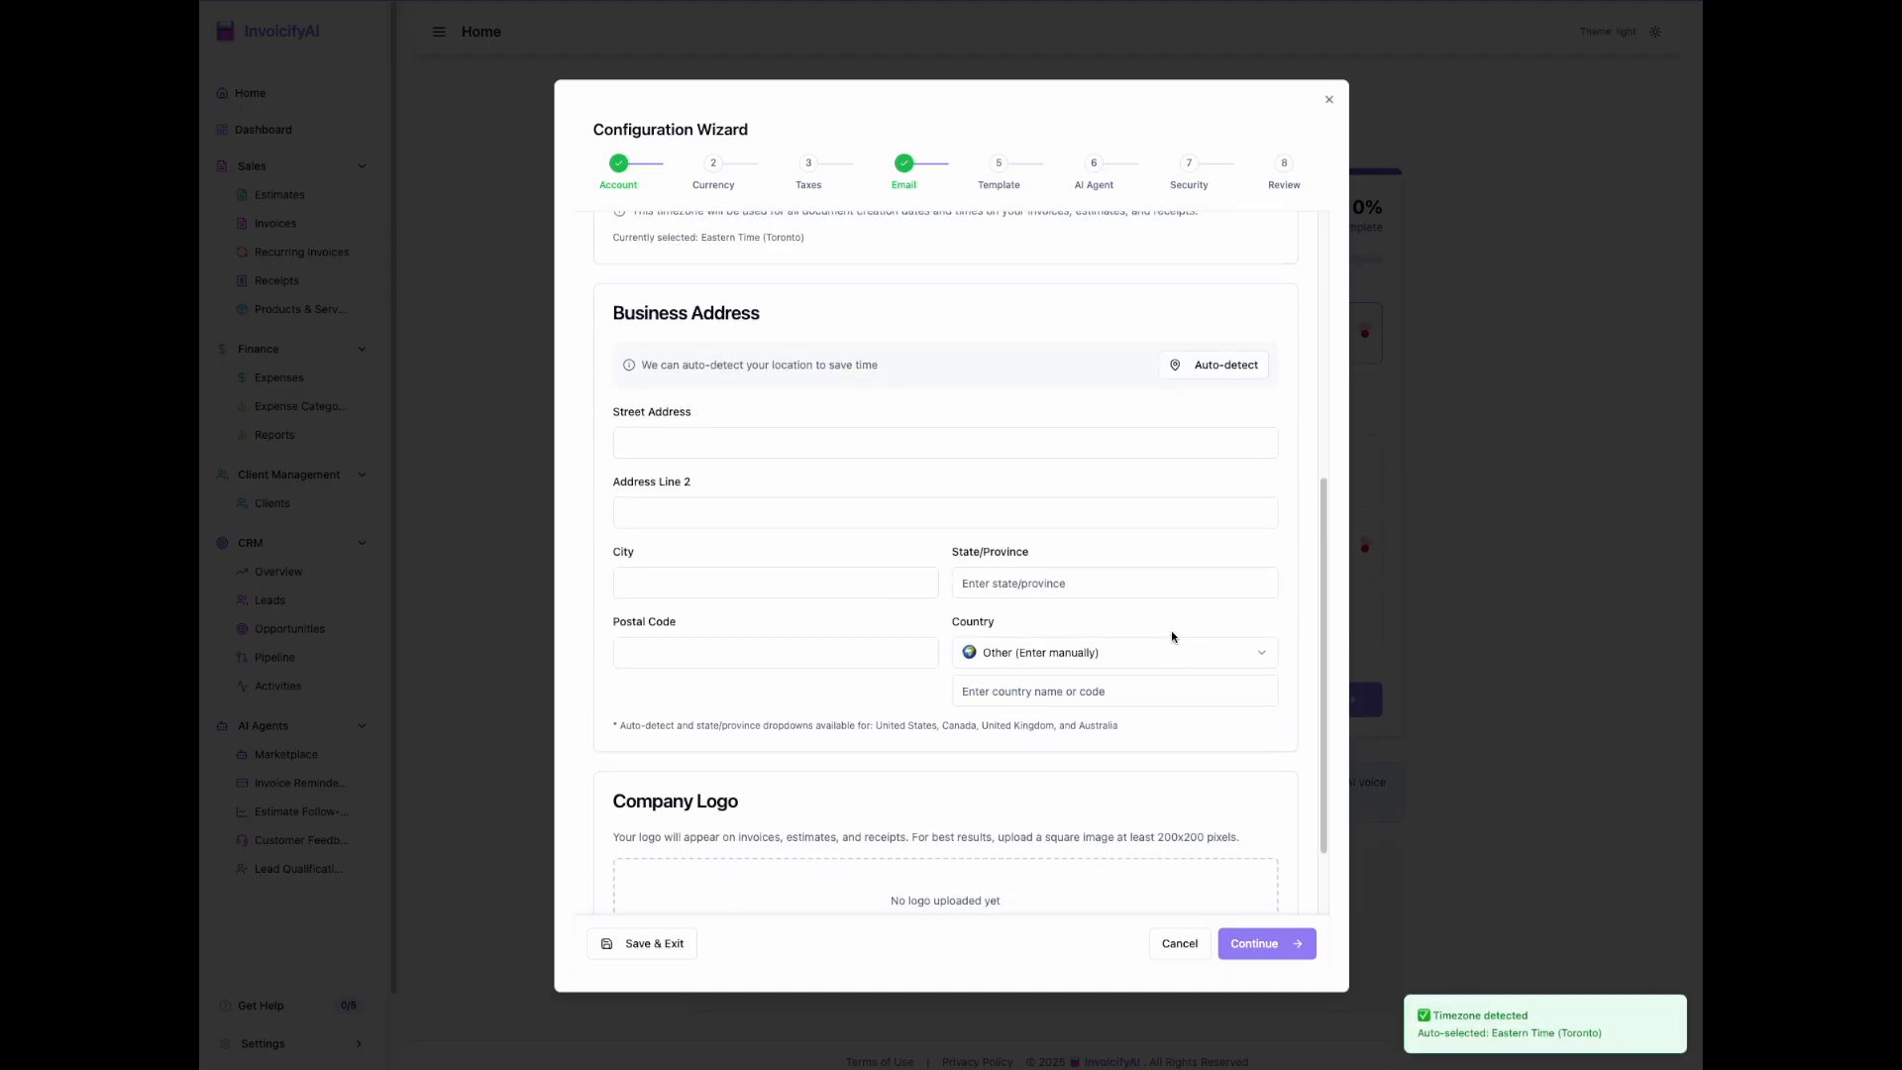
{"action": "left_click", "coordinate": [745, 452]}
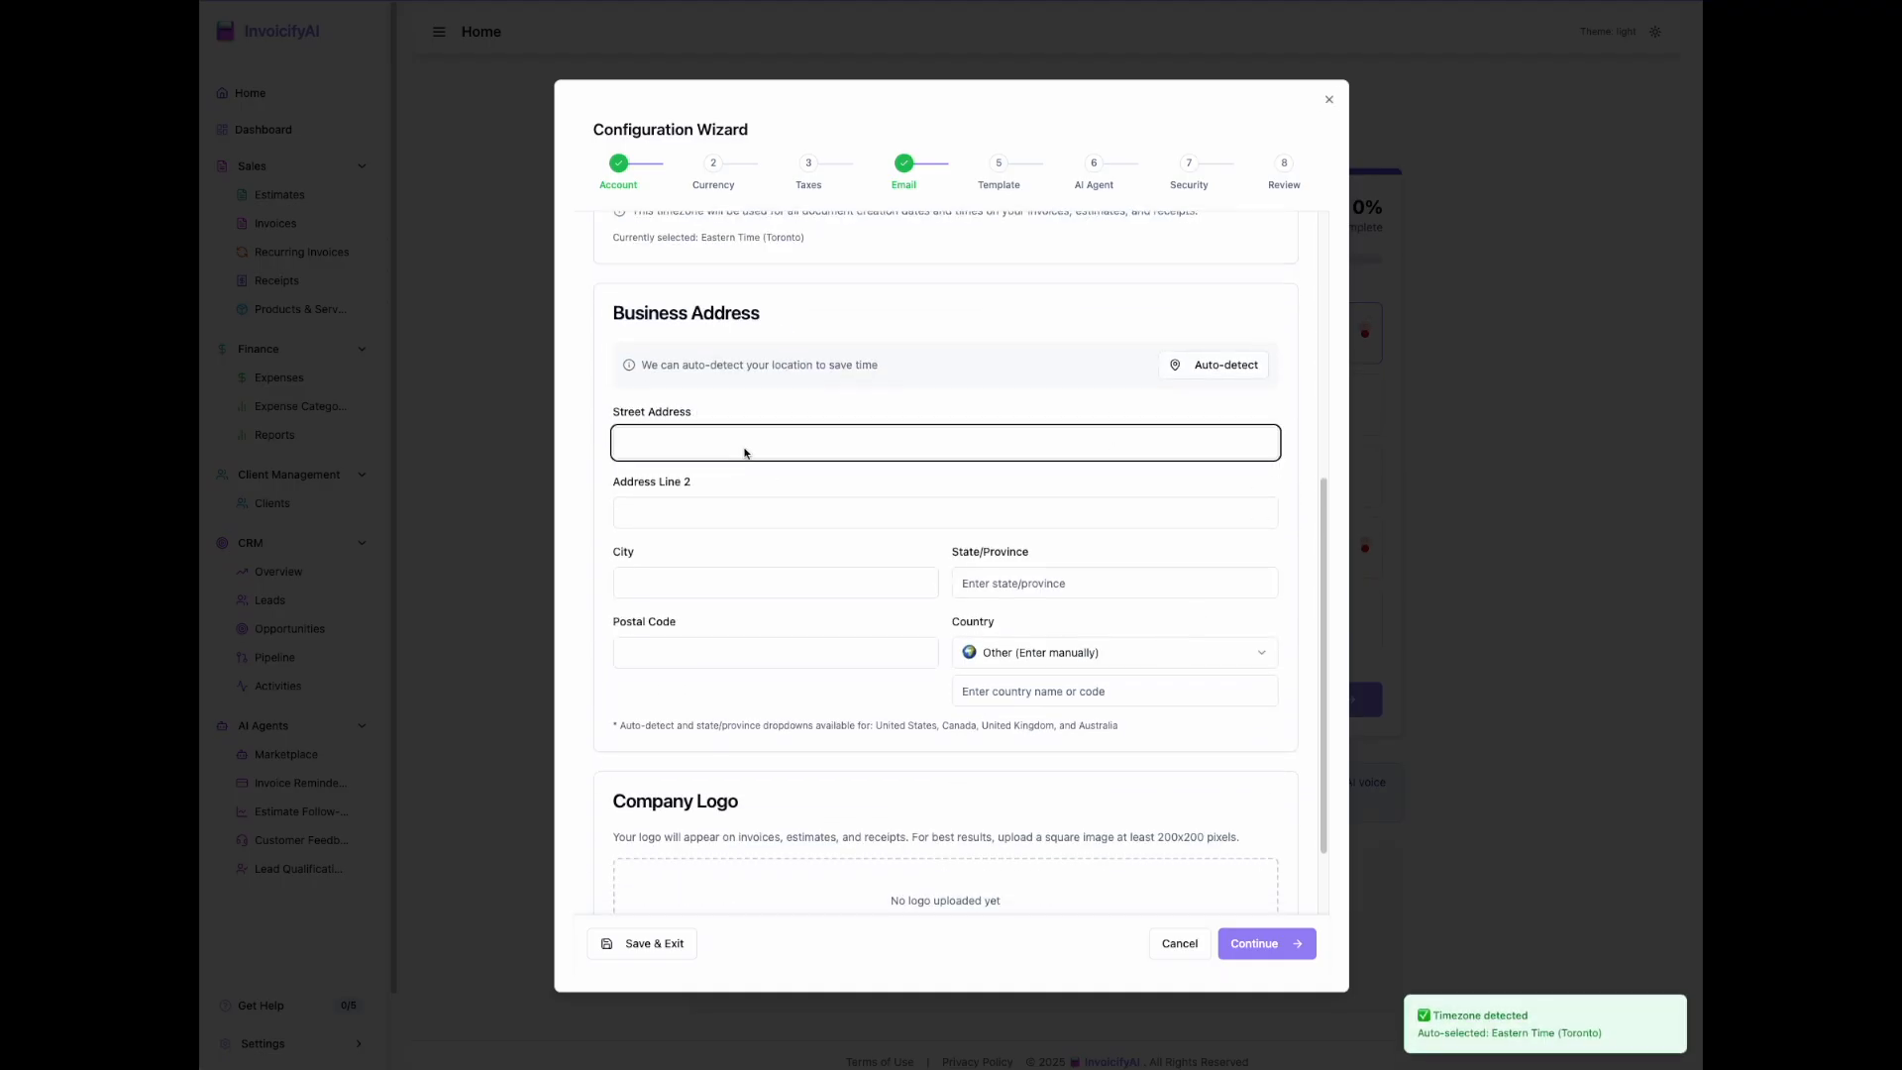
{"action": "type", "text": "123 Main"}
{"action": "key", "text": "Tab"}
{"action": "key", "text": "Tab"}
{"action": "type", "text": "Toro"}
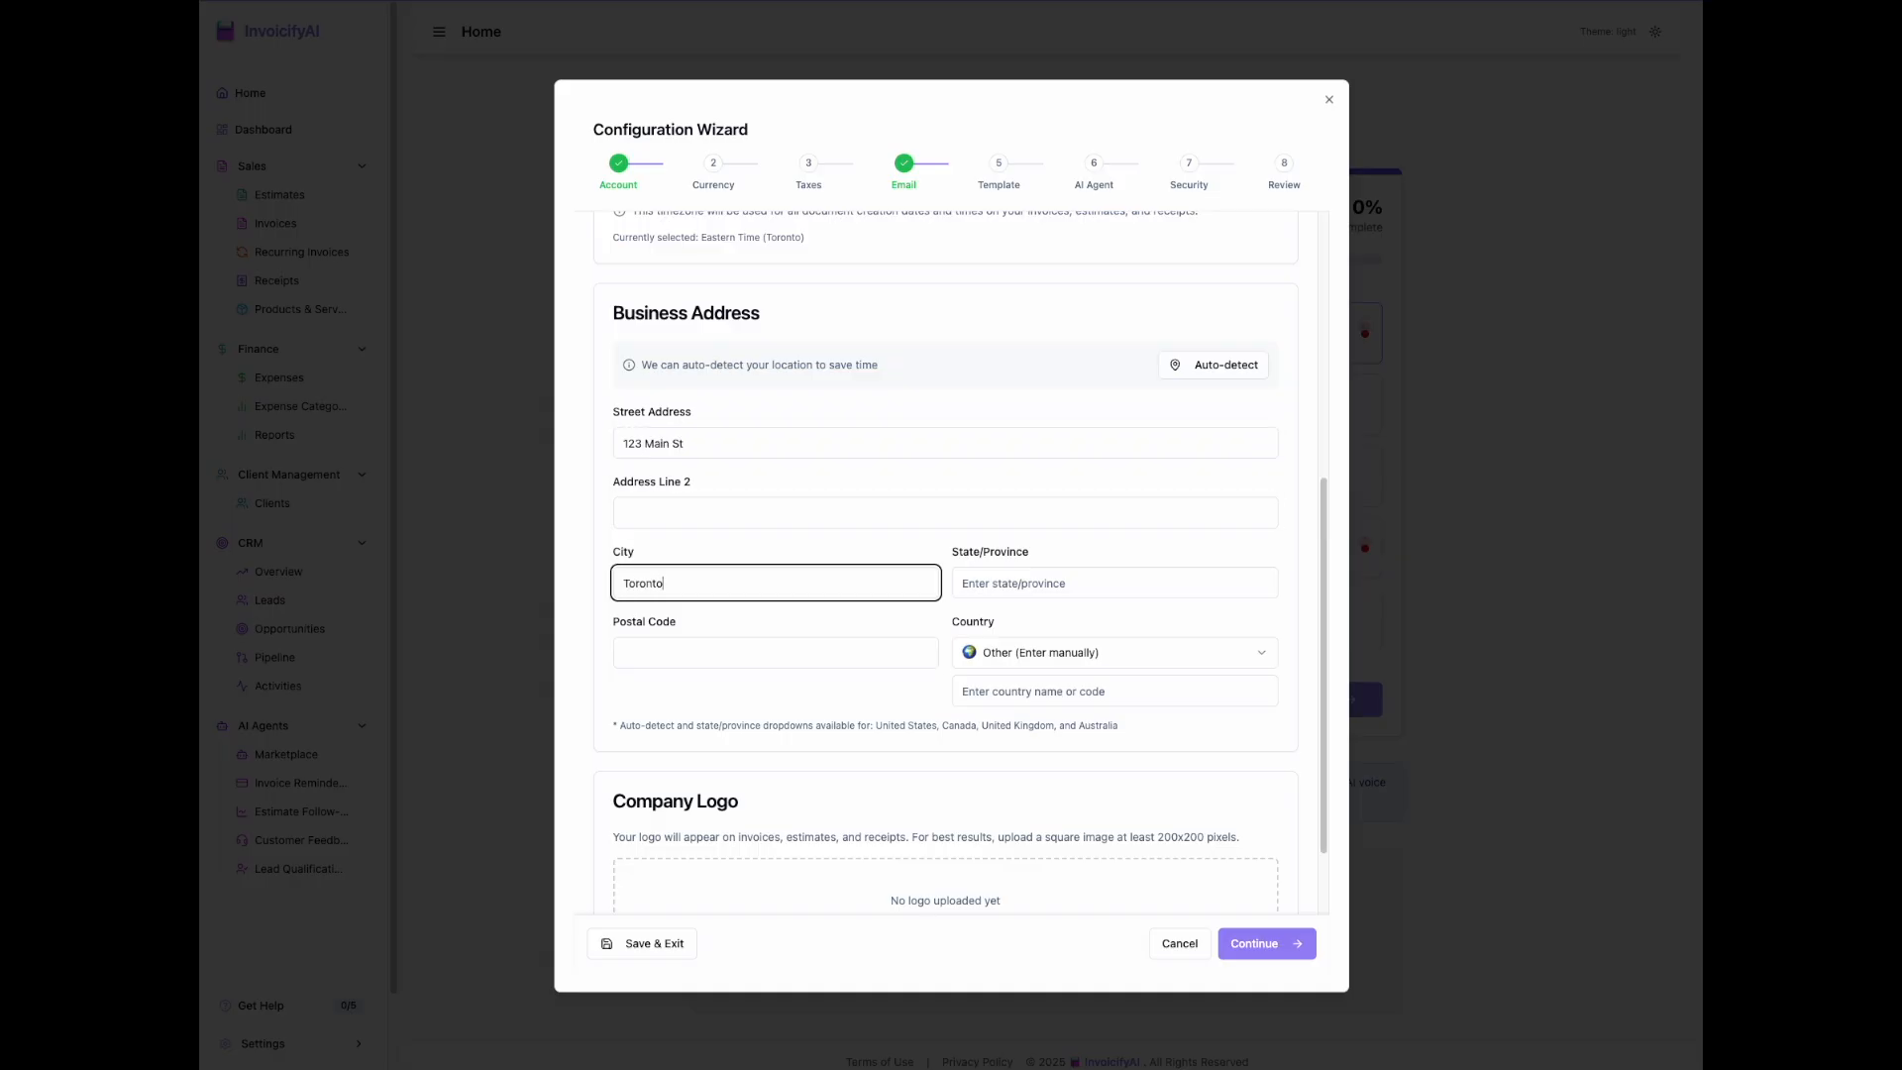
Step: Set the business address country to Canada and province to Ontario, and enter the postal code
{"action": "left_click", "coordinate": [1090, 652]}
{"action": "left_click", "coordinate": [1050, 707]}
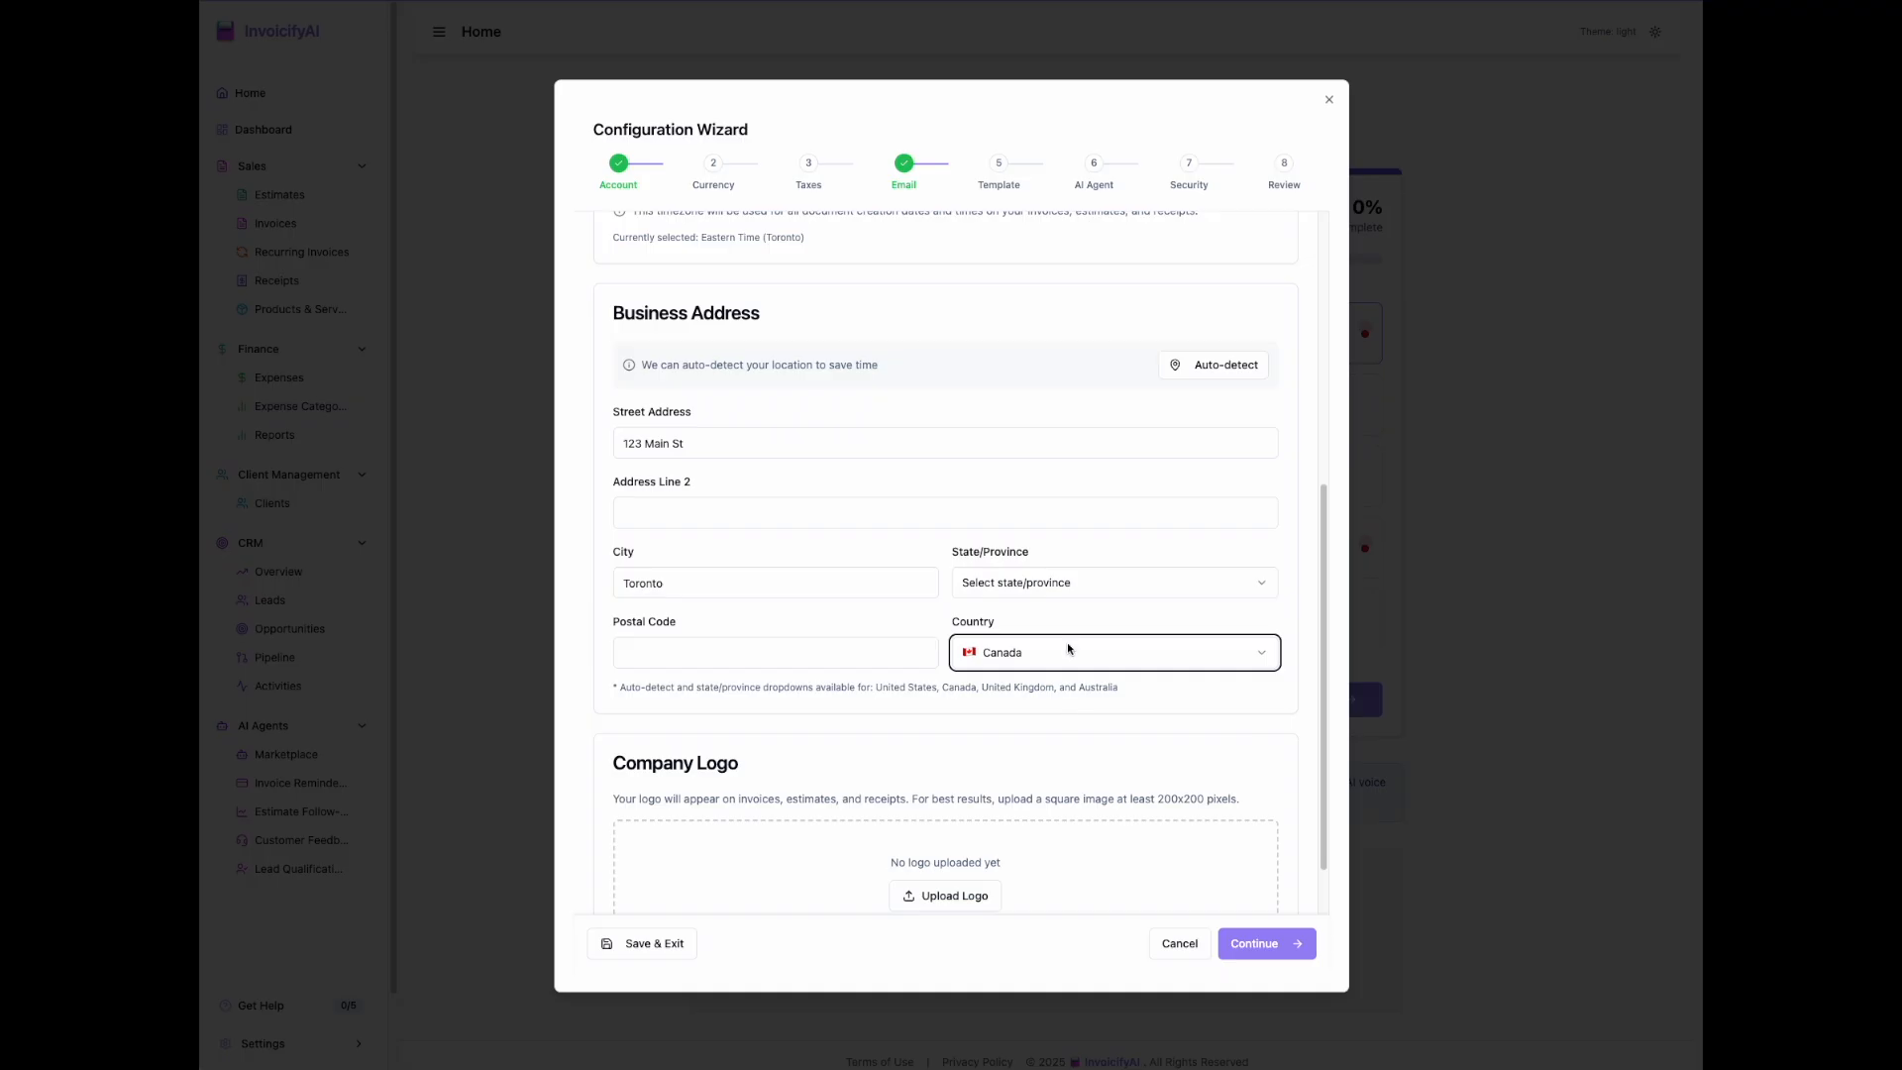
{"action": "left_click", "coordinate": [1062, 585]}
{"action": "left_click", "coordinate": [1035, 818]}
{"action": "left_click", "coordinate": [772, 650]}
{"action": "type", "text": "M9V 2R9"}
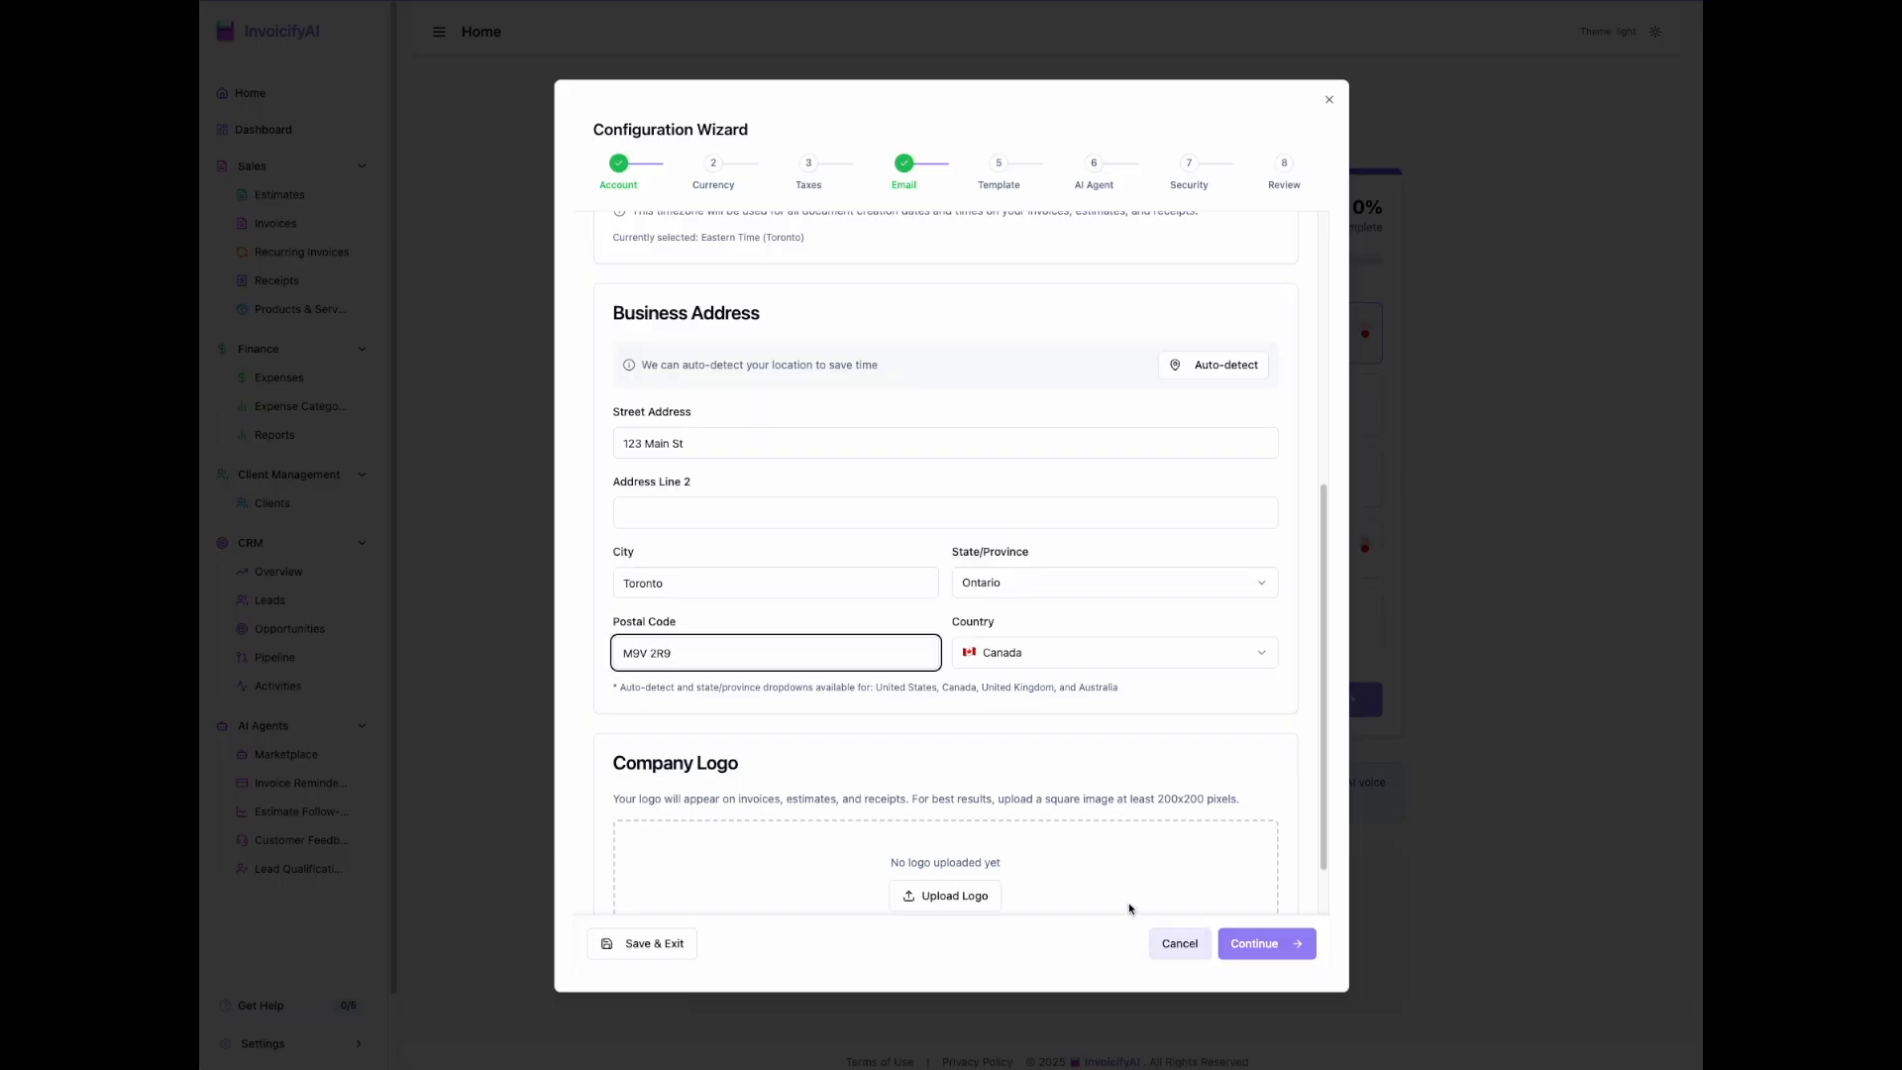
Step: Start the company logo upload and search the invoicifyai-marketing folder for "logo"
{"action": "scroll", "coordinate": [1032, 848], "scroll_direction": "down", "scroll_amount": 3}
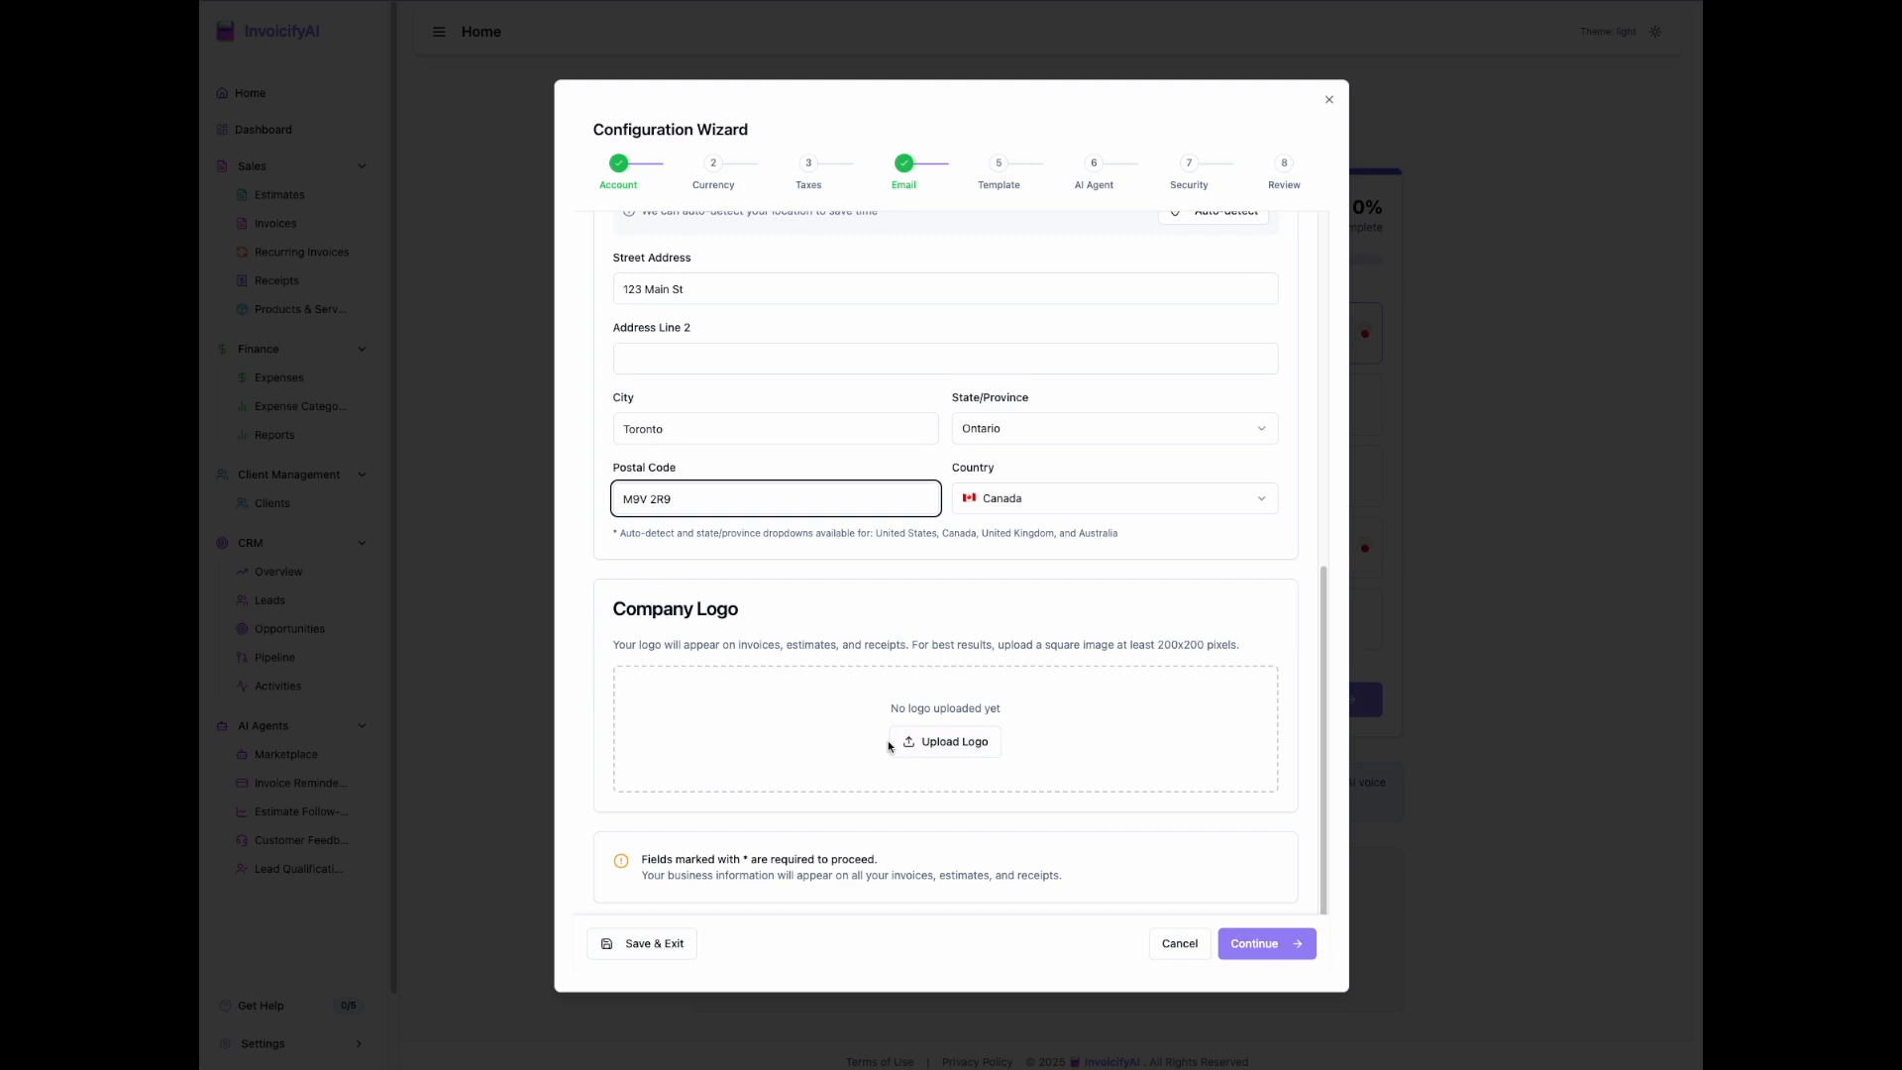
{"action": "left_click", "coordinate": [946, 742]}
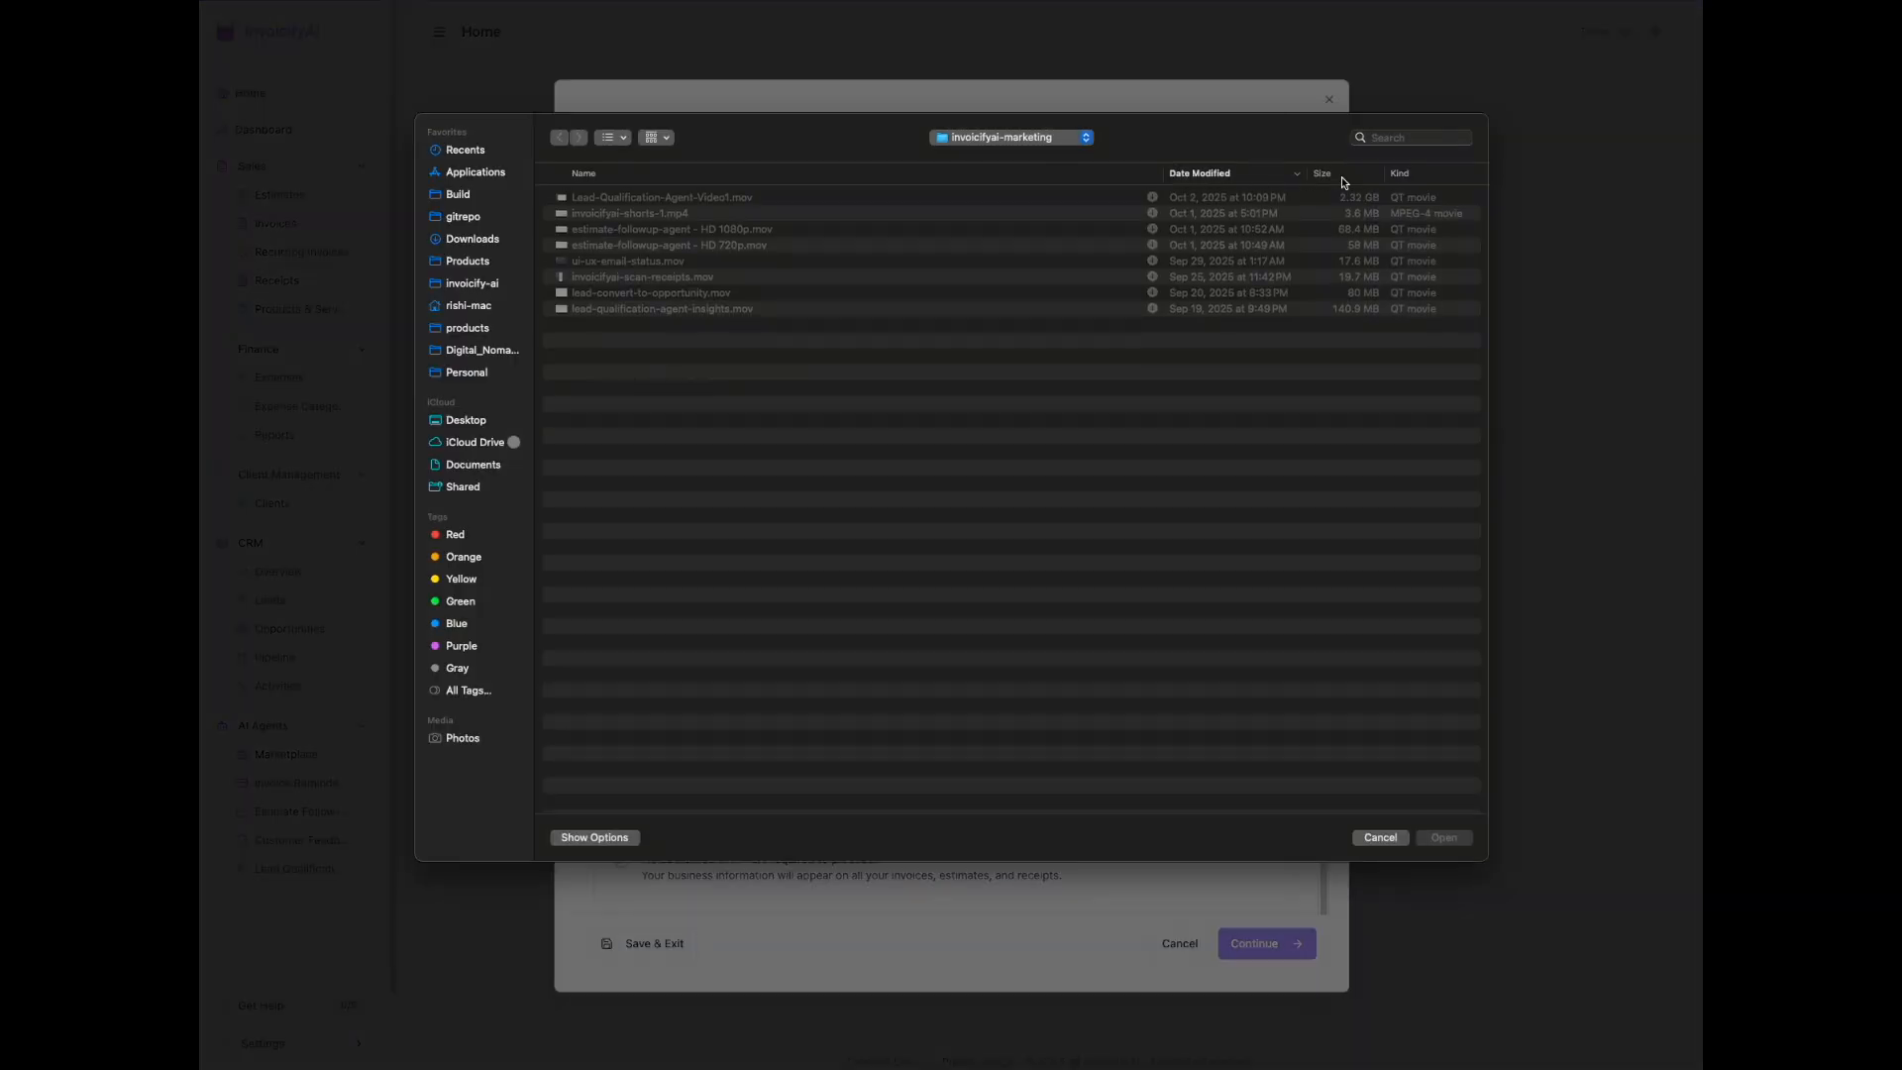
{"action": "left_click", "coordinate": [1399, 144]}
{"action": "type", "text": "logo"}
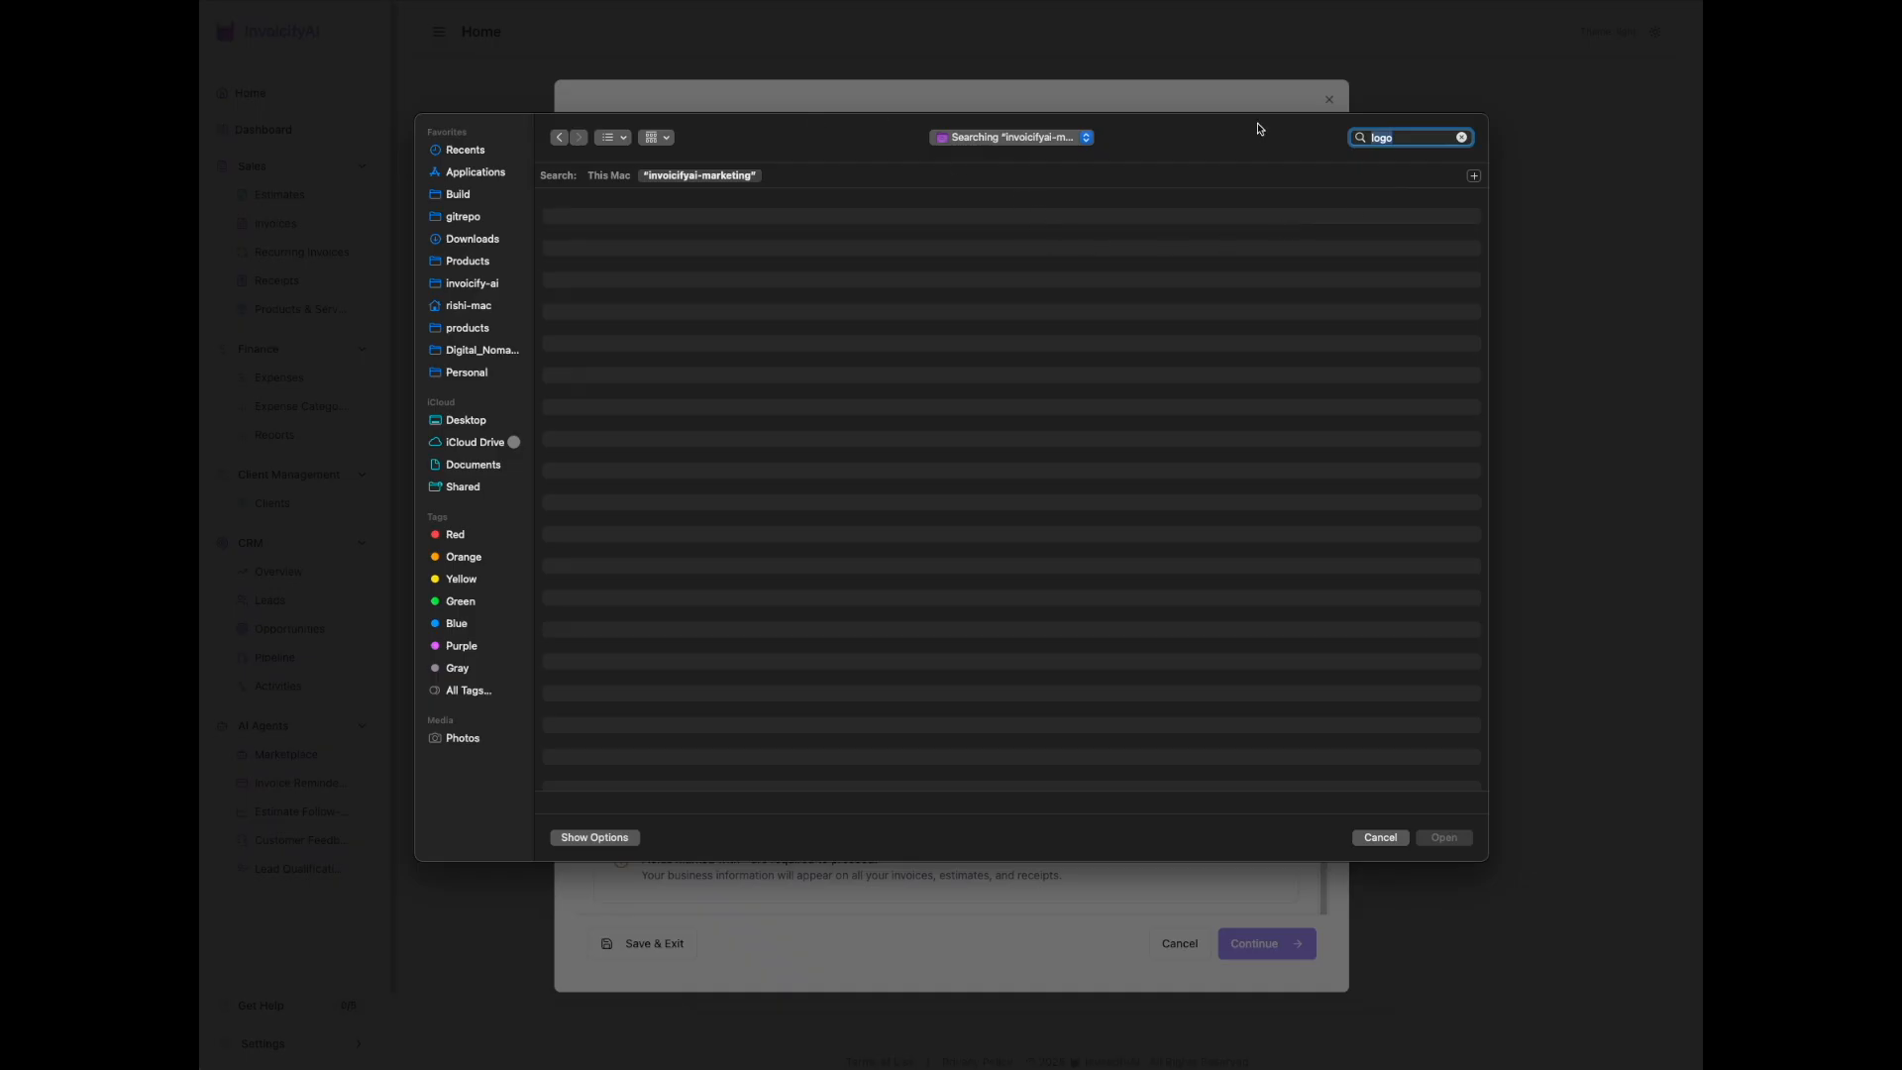
{"action": "left_click", "coordinate": [1086, 139]}
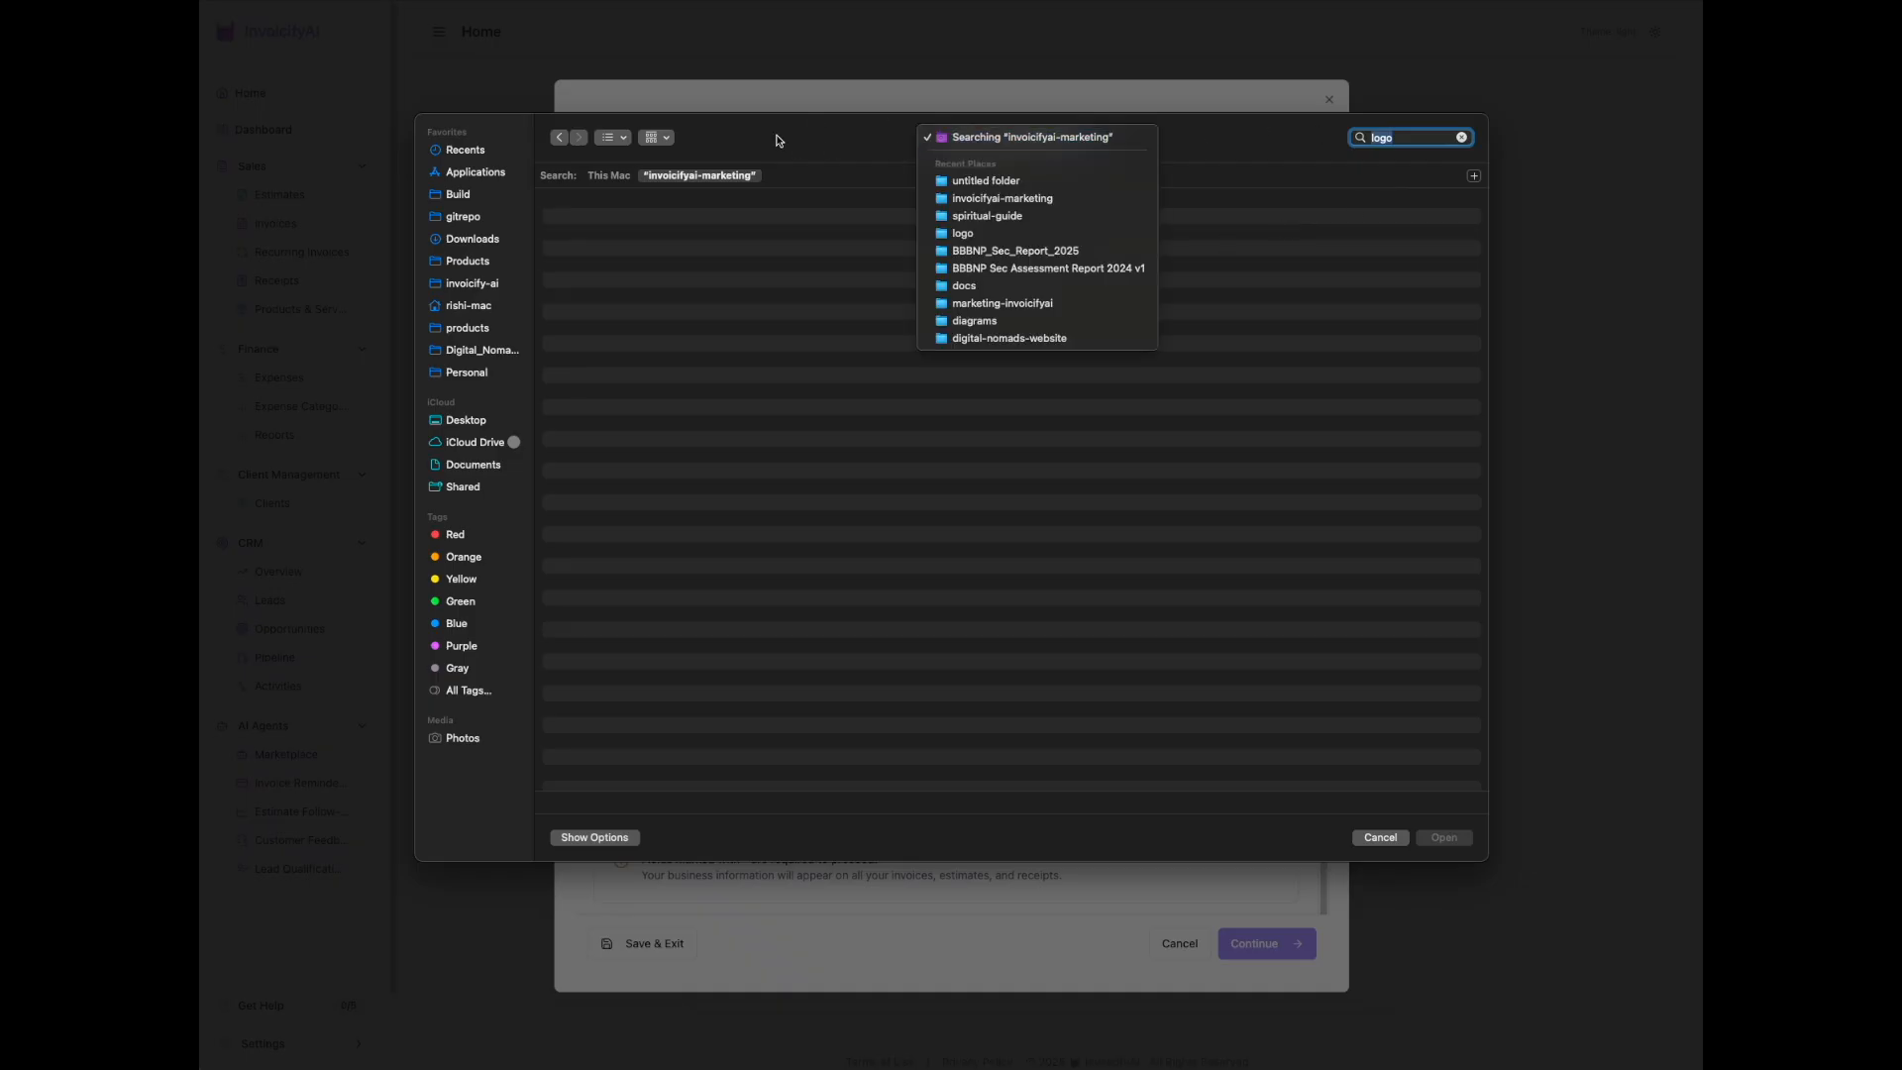
{"action": "left_click", "coordinate": [529, 192]}
Step: Upload yesterday's logo.png from Recents as the company logo and continue to the currency settings
{"action": "left_click", "coordinate": [496, 149]}
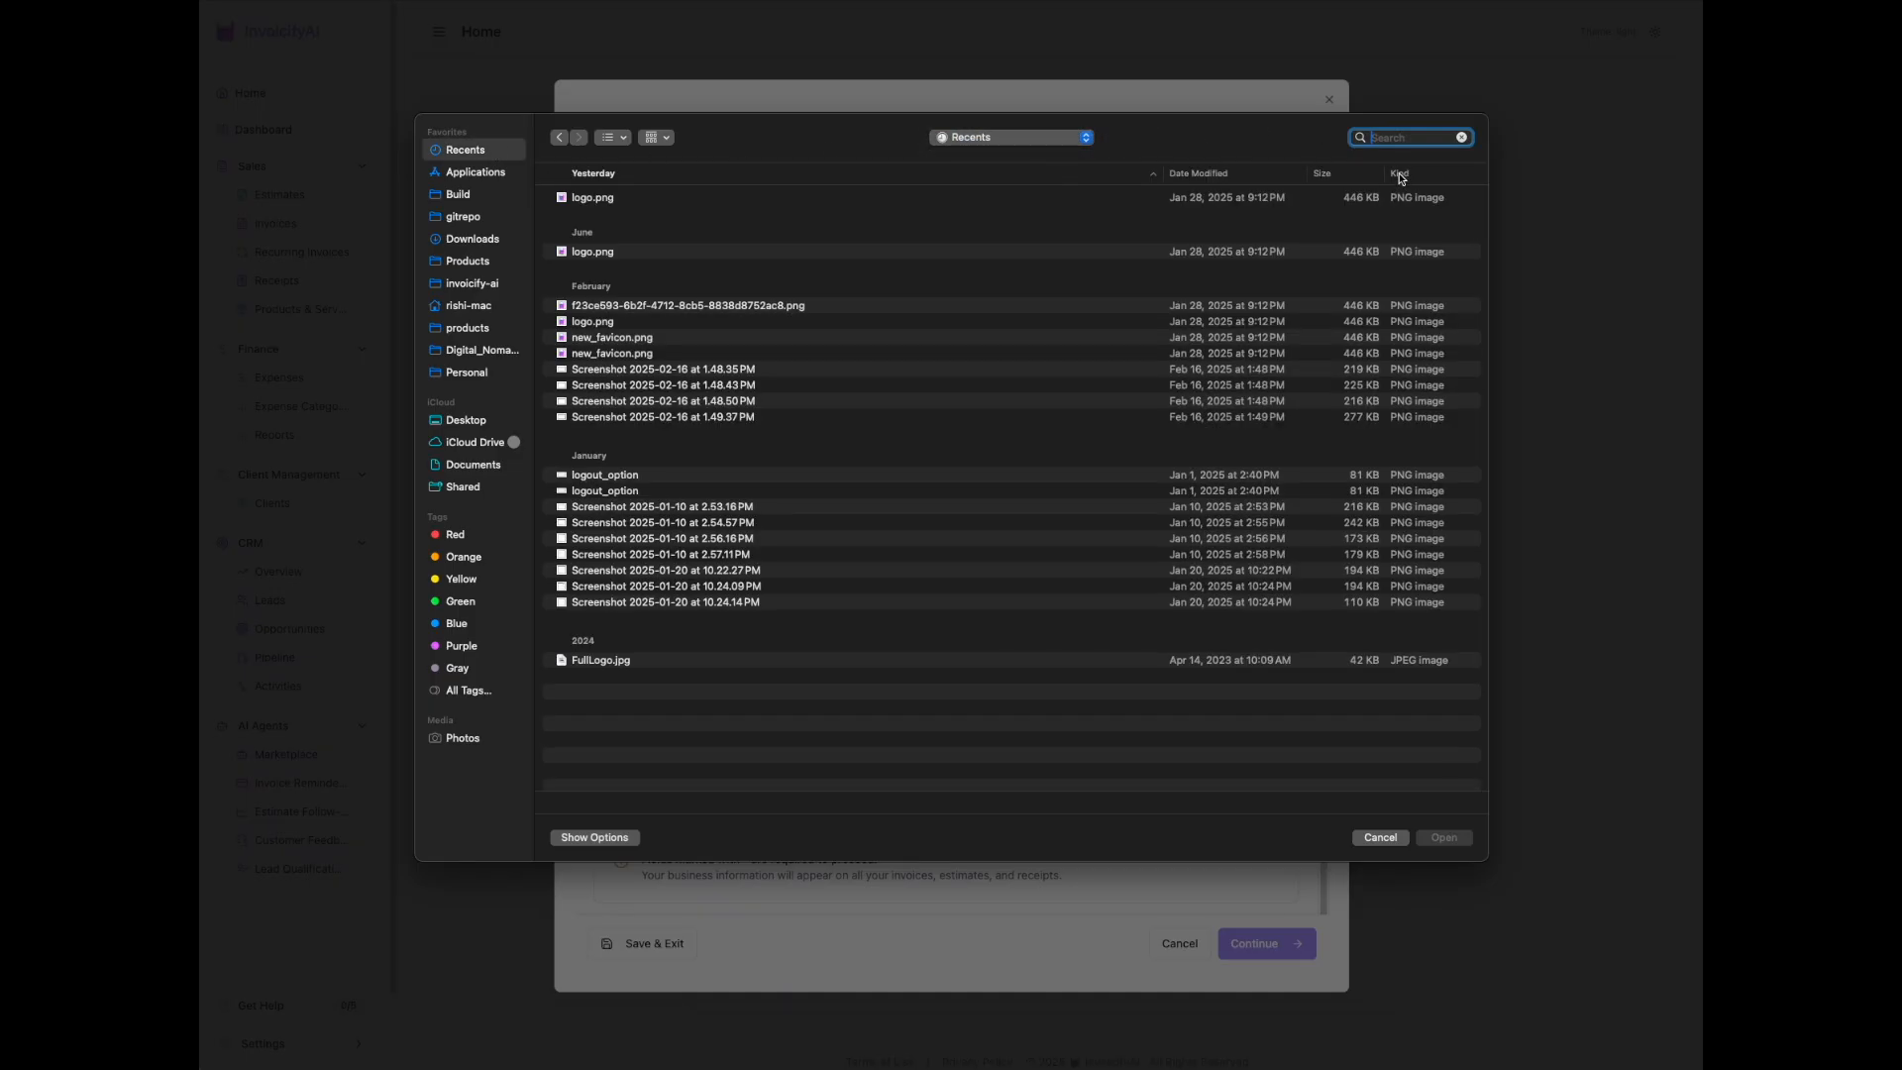
{"action": "double_click", "coordinate": [616, 198]}
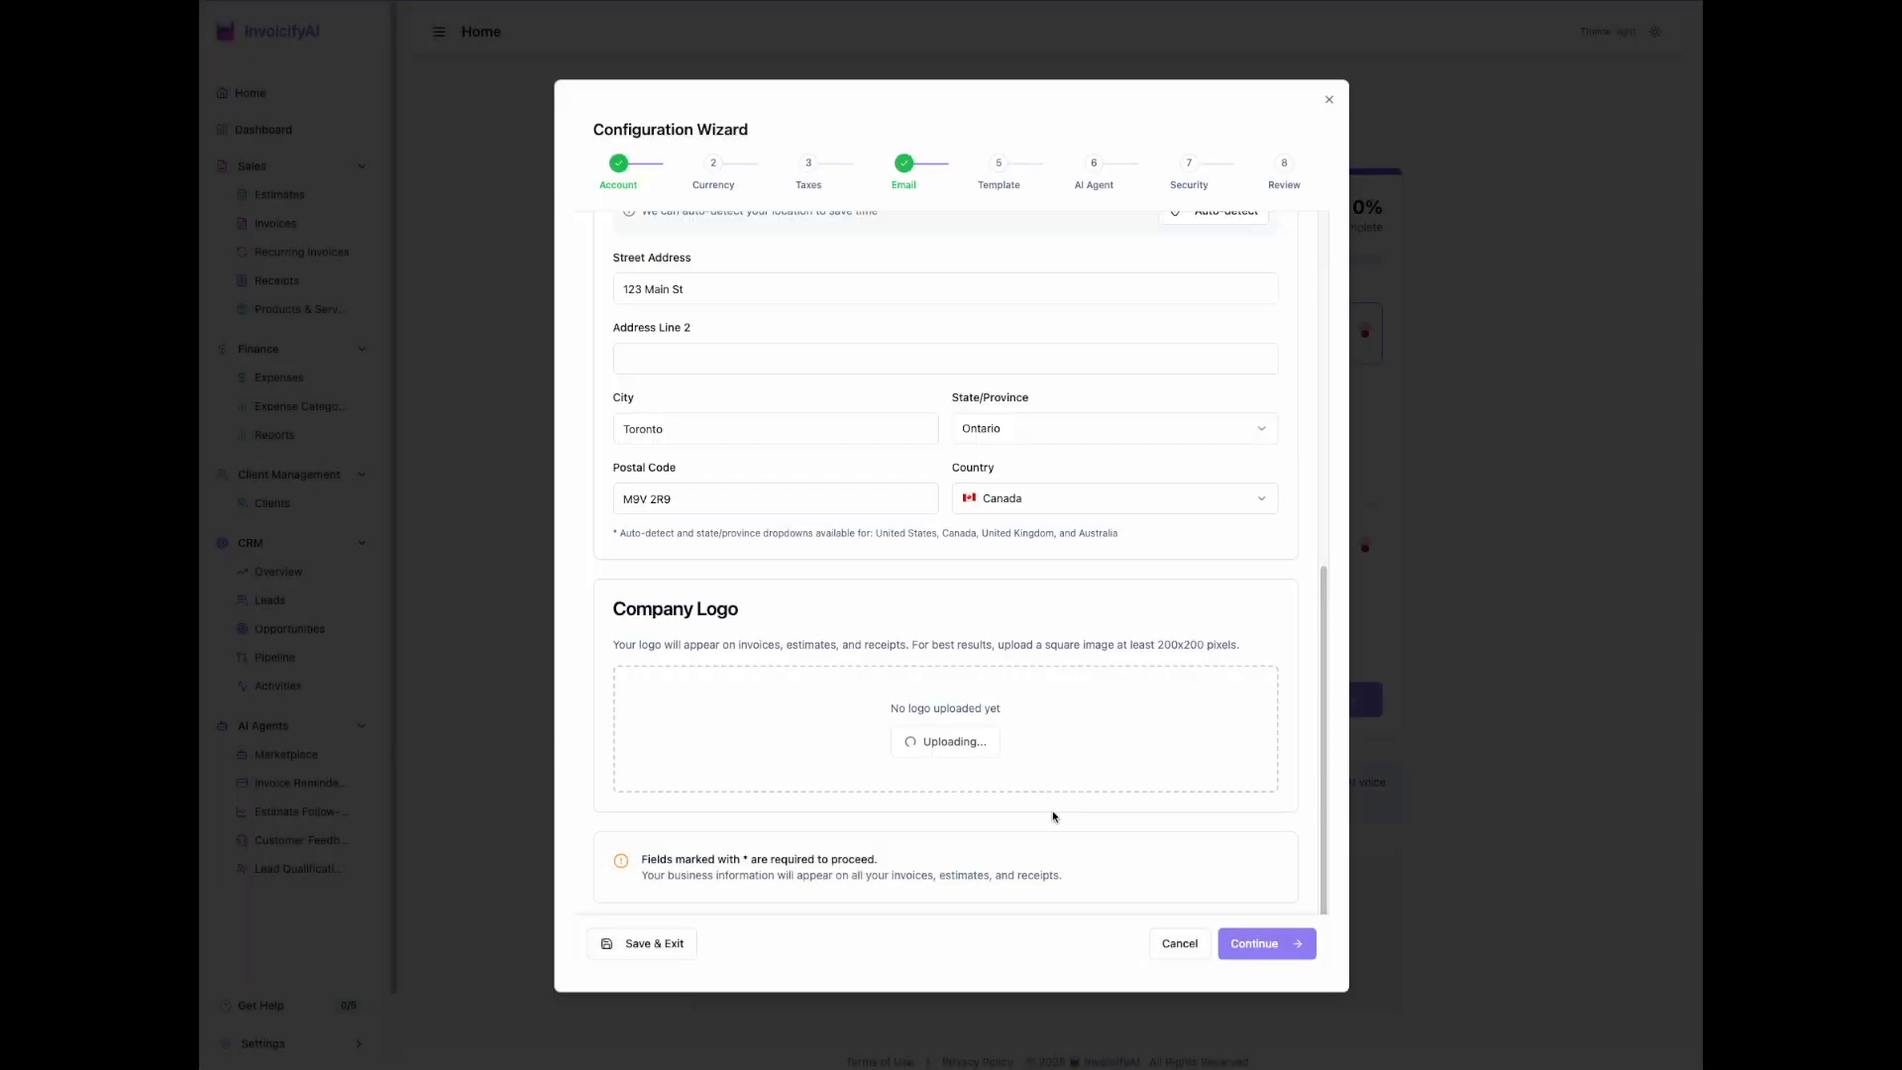
{"action": "scroll", "coordinate": [1025, 742], "scroll_direction": "down", "scroll_amount": 7}
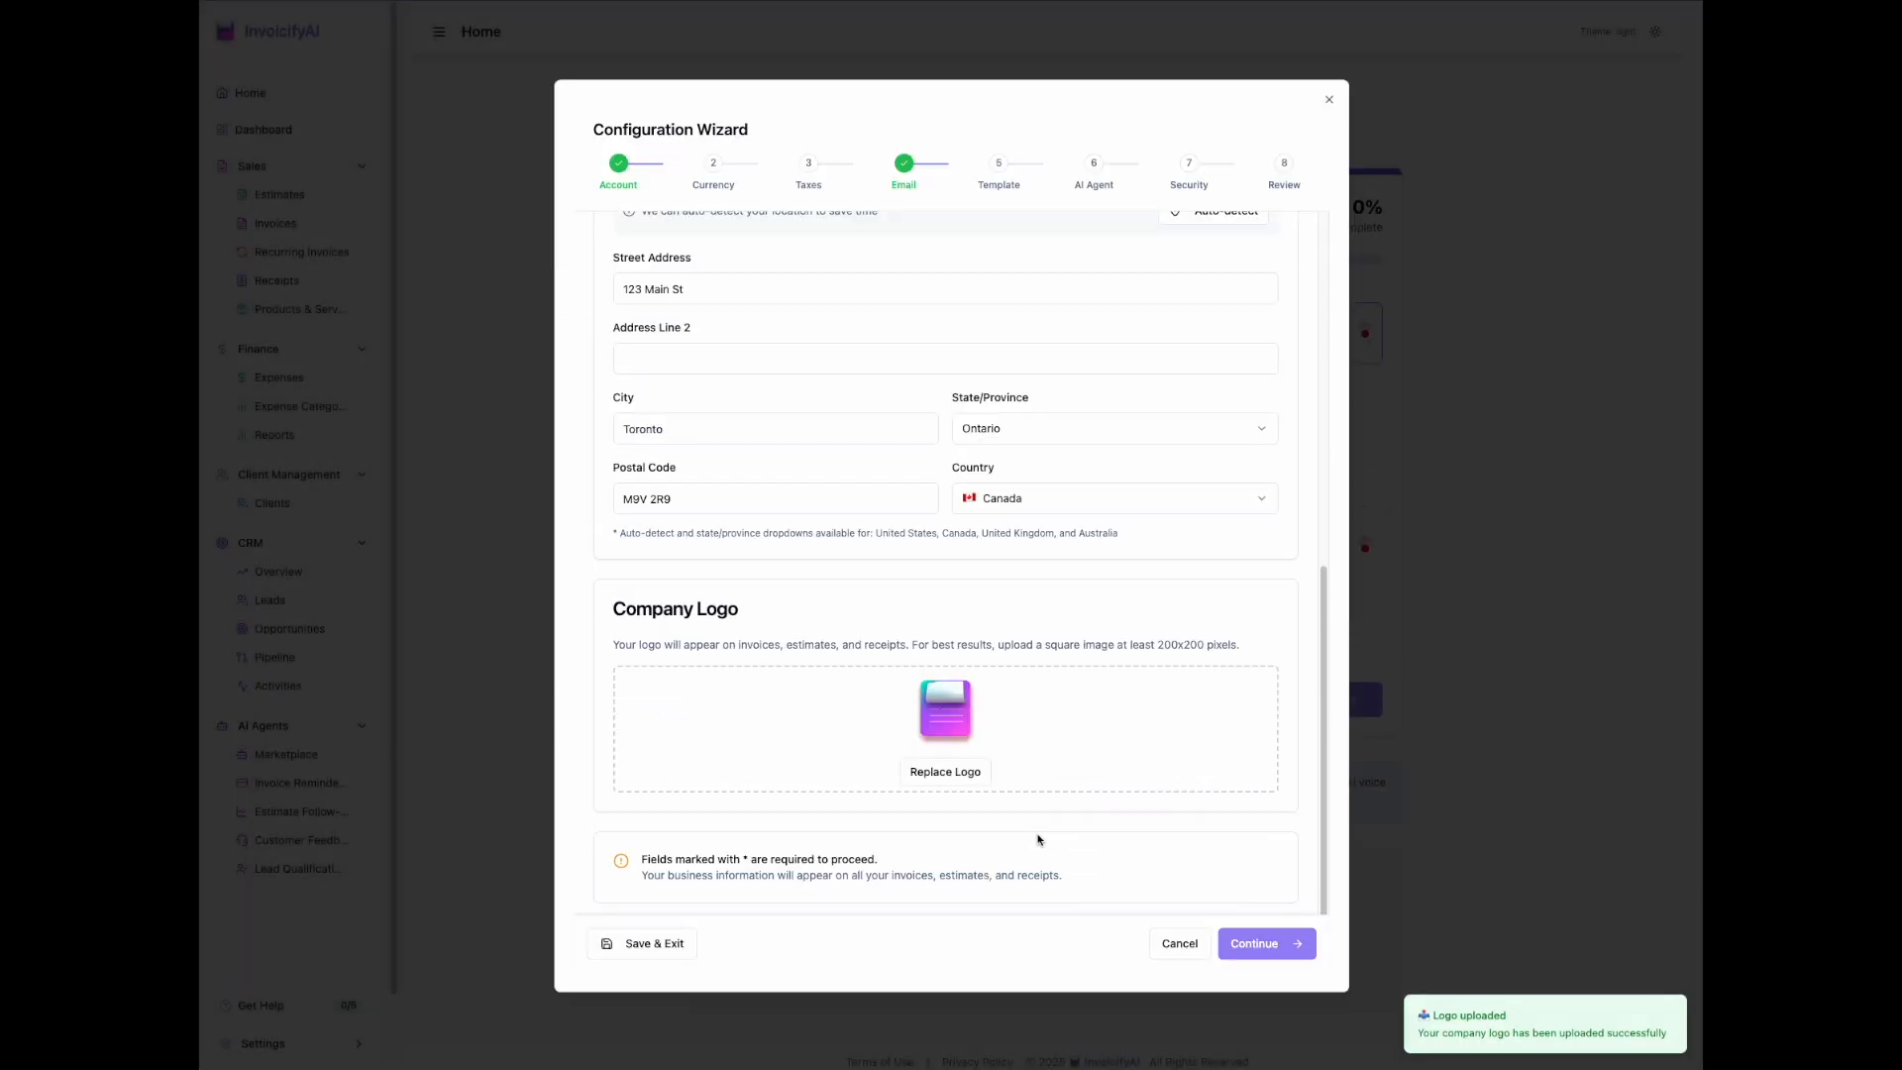
{"action": "left_click", "coordinate": [1288, 944]}
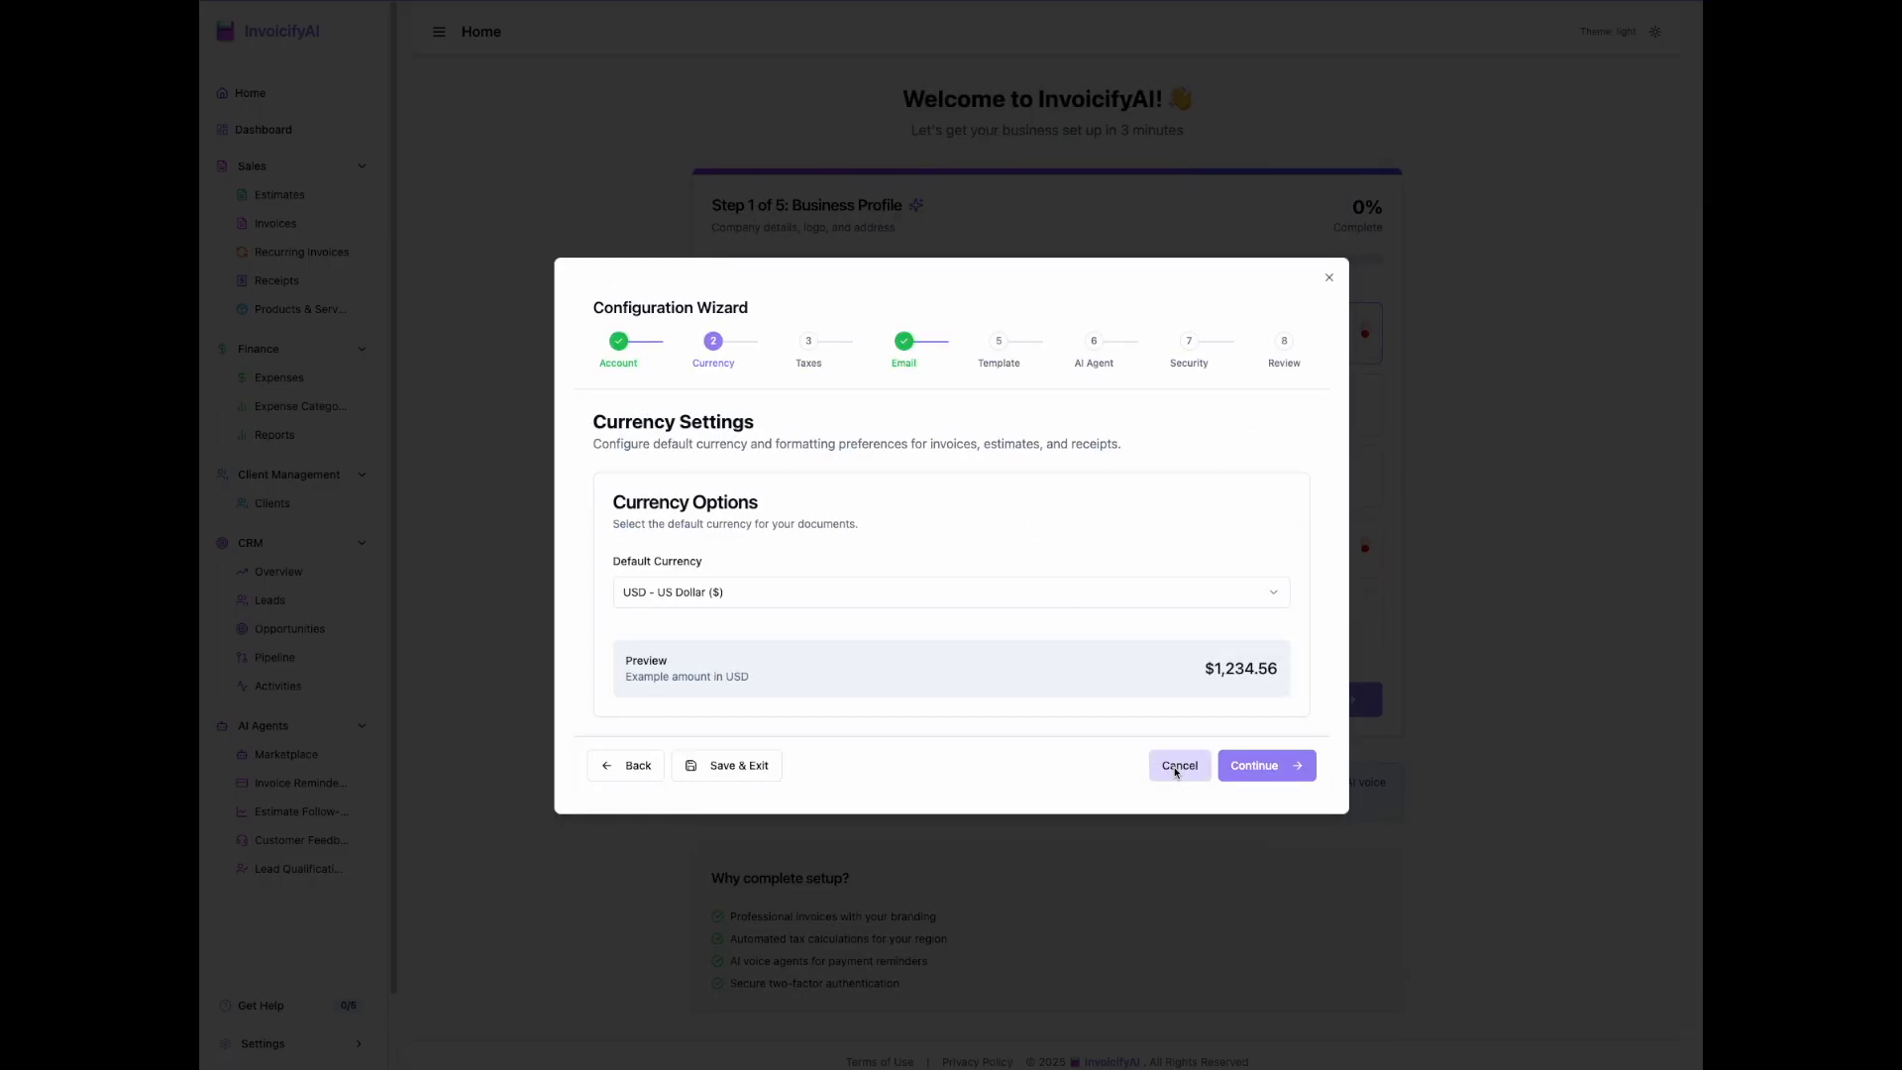
Step: Set the default currency to CAD - Canadian Dollar and continue to the tax settings
{"action": "left_click", "coordinate": [991, 598]}
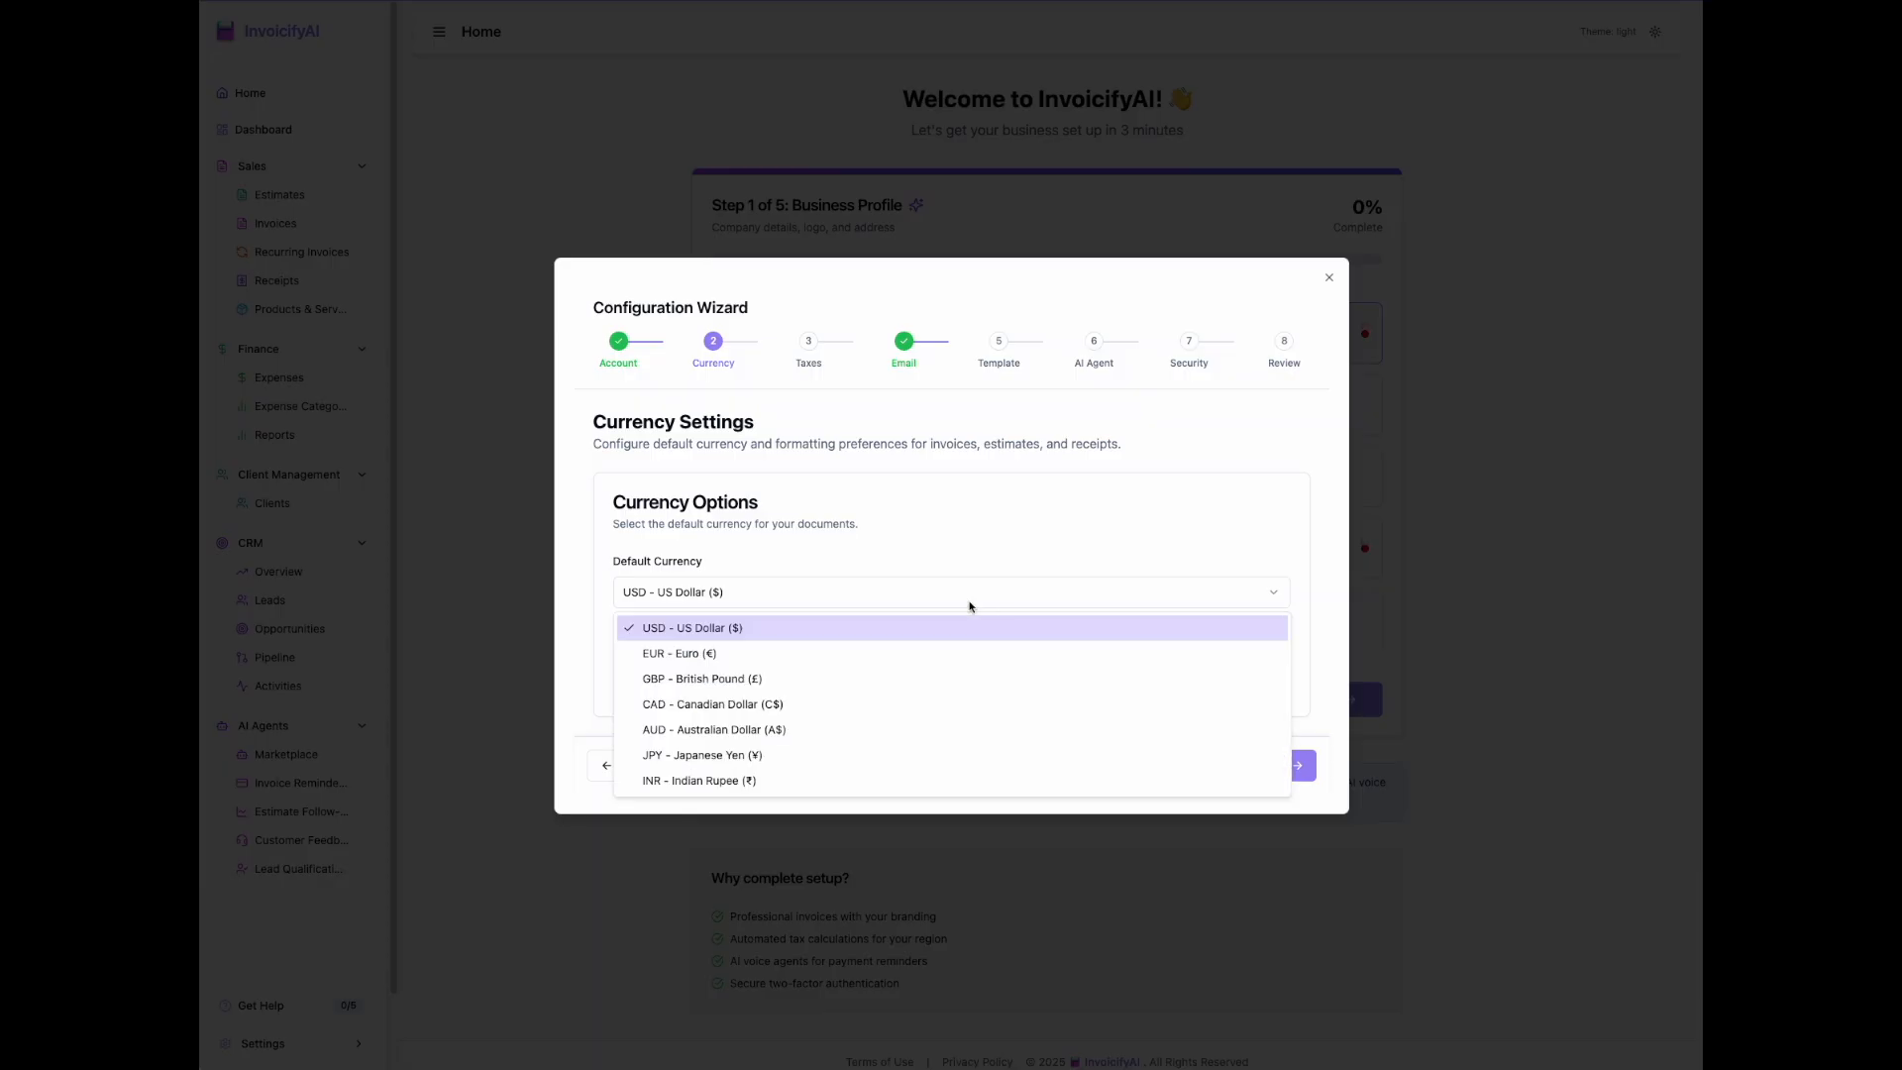
{"action": "left_click", "coordinate": [886, 693]}
{"action": "left_click", "coordinate": [1280, 765]}
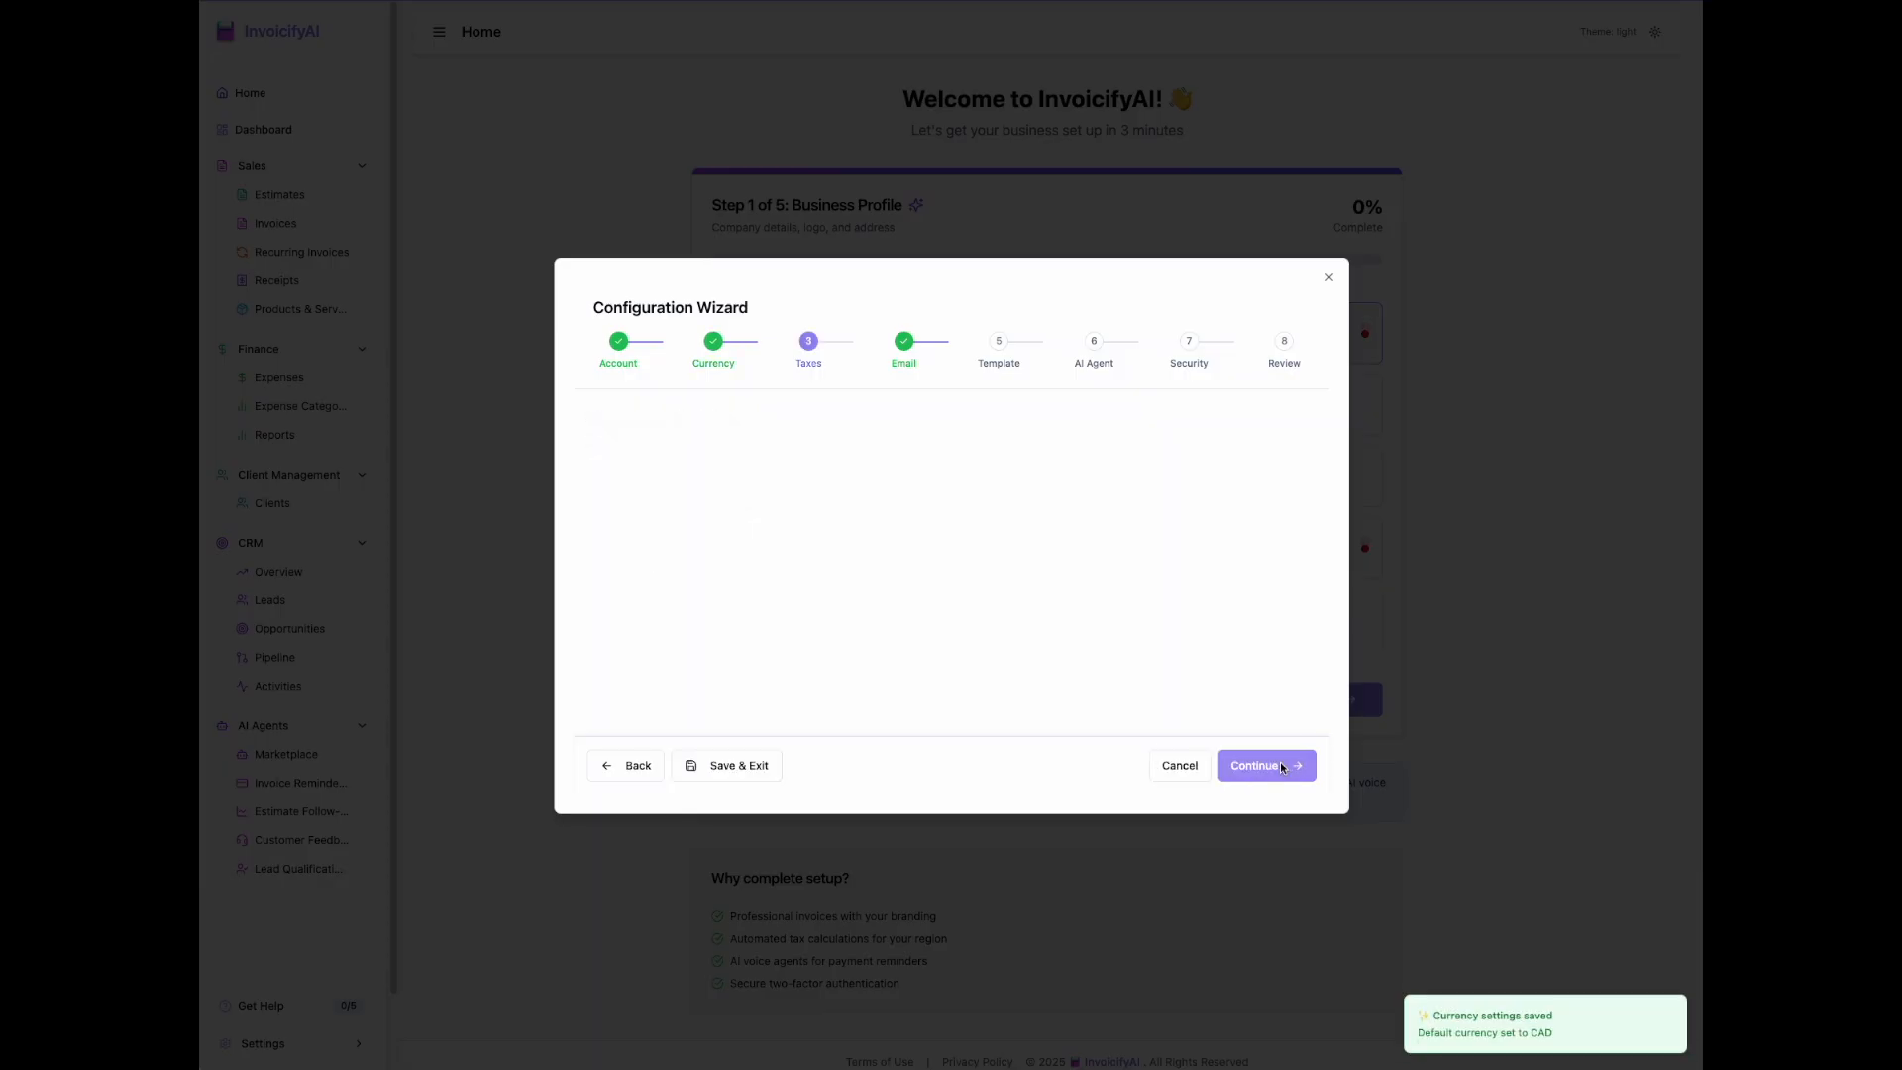
Step: Enable the default tax, add an HST tax type at 13%, and continue to the email settings
{"action": "left_click", "coordinate": [1273, 426]}
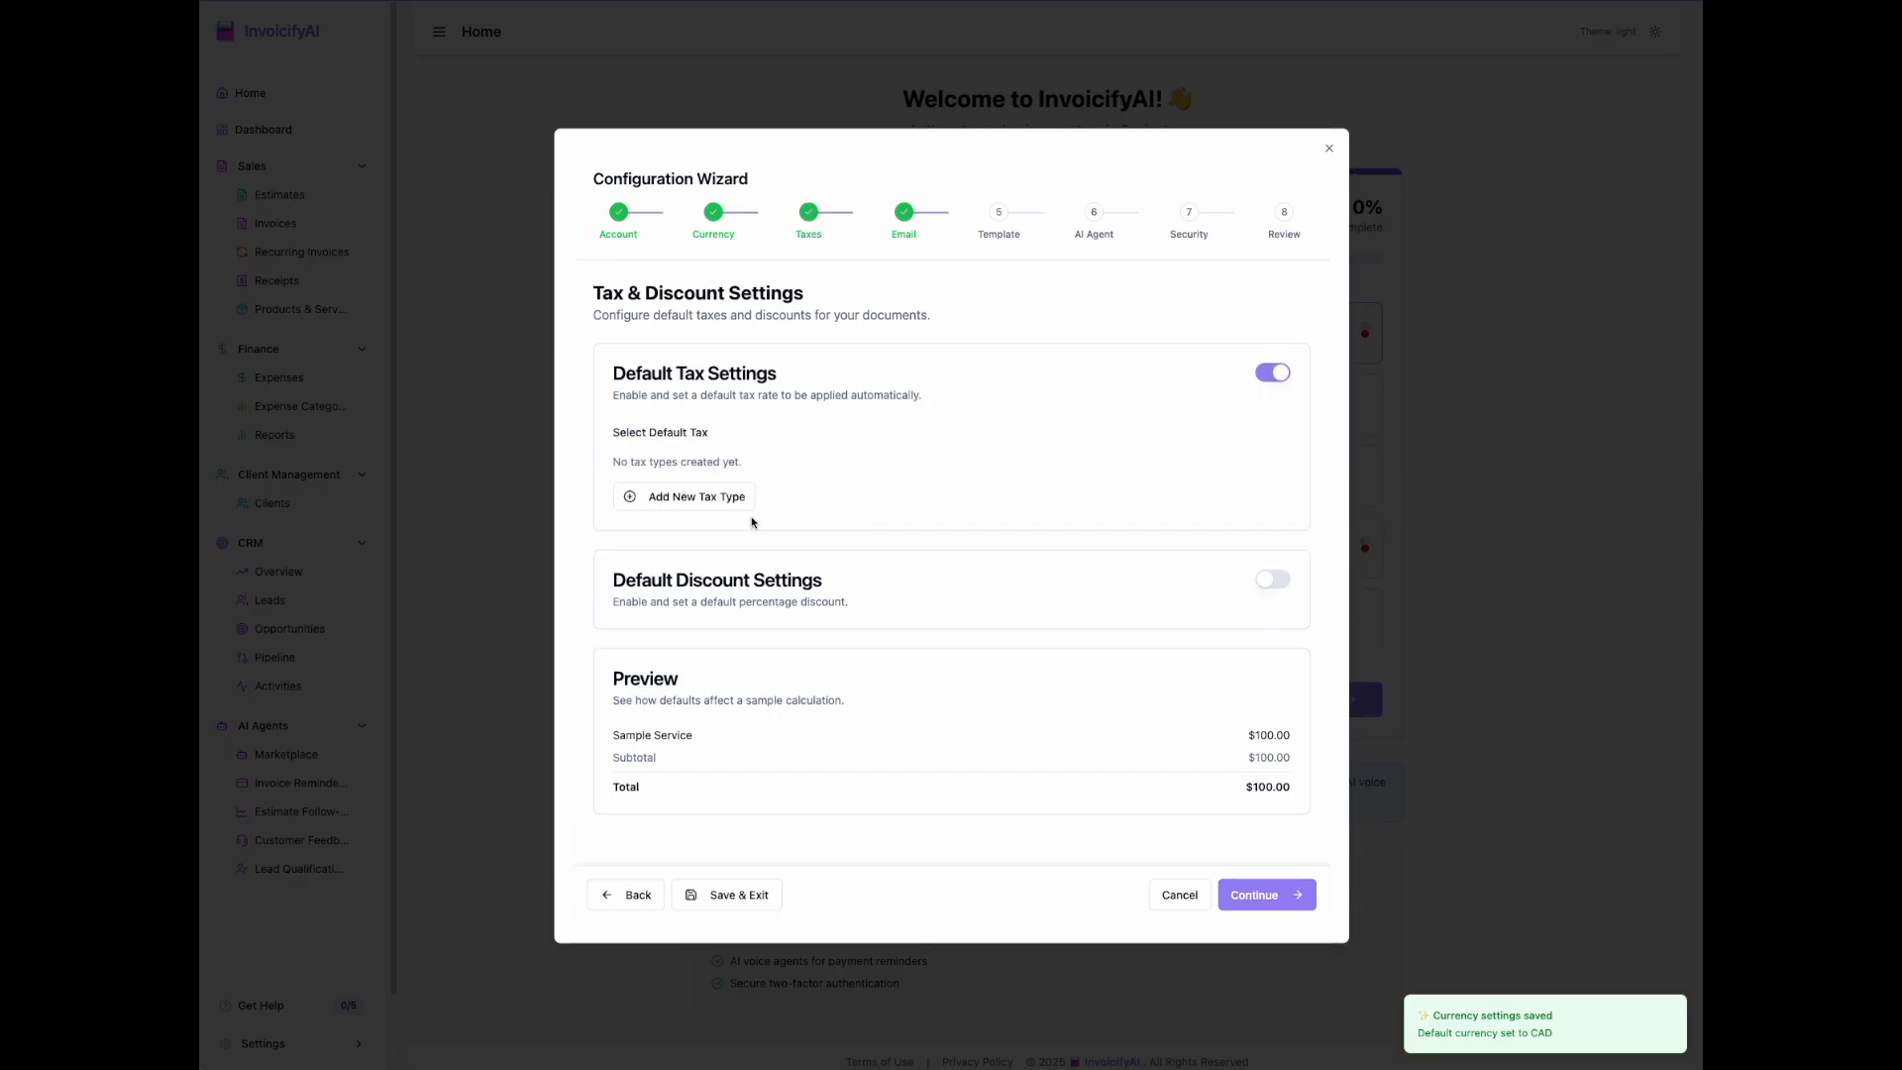
{"action": "left_click", "coordinate": [702, 501]}
{"action": "left_click", "coordinate": [706, 504]}
{"action": "type", "text": "HSt"}
{"action": "key", "text": "Tab"}
{"action": "type", "text": "1"}
{"action": "left_click", "coordinate": [787, 497]}
{"action": "key", "text": "BackSpace"}
{"action": "left_click", "coordinate": [1232, 700]}
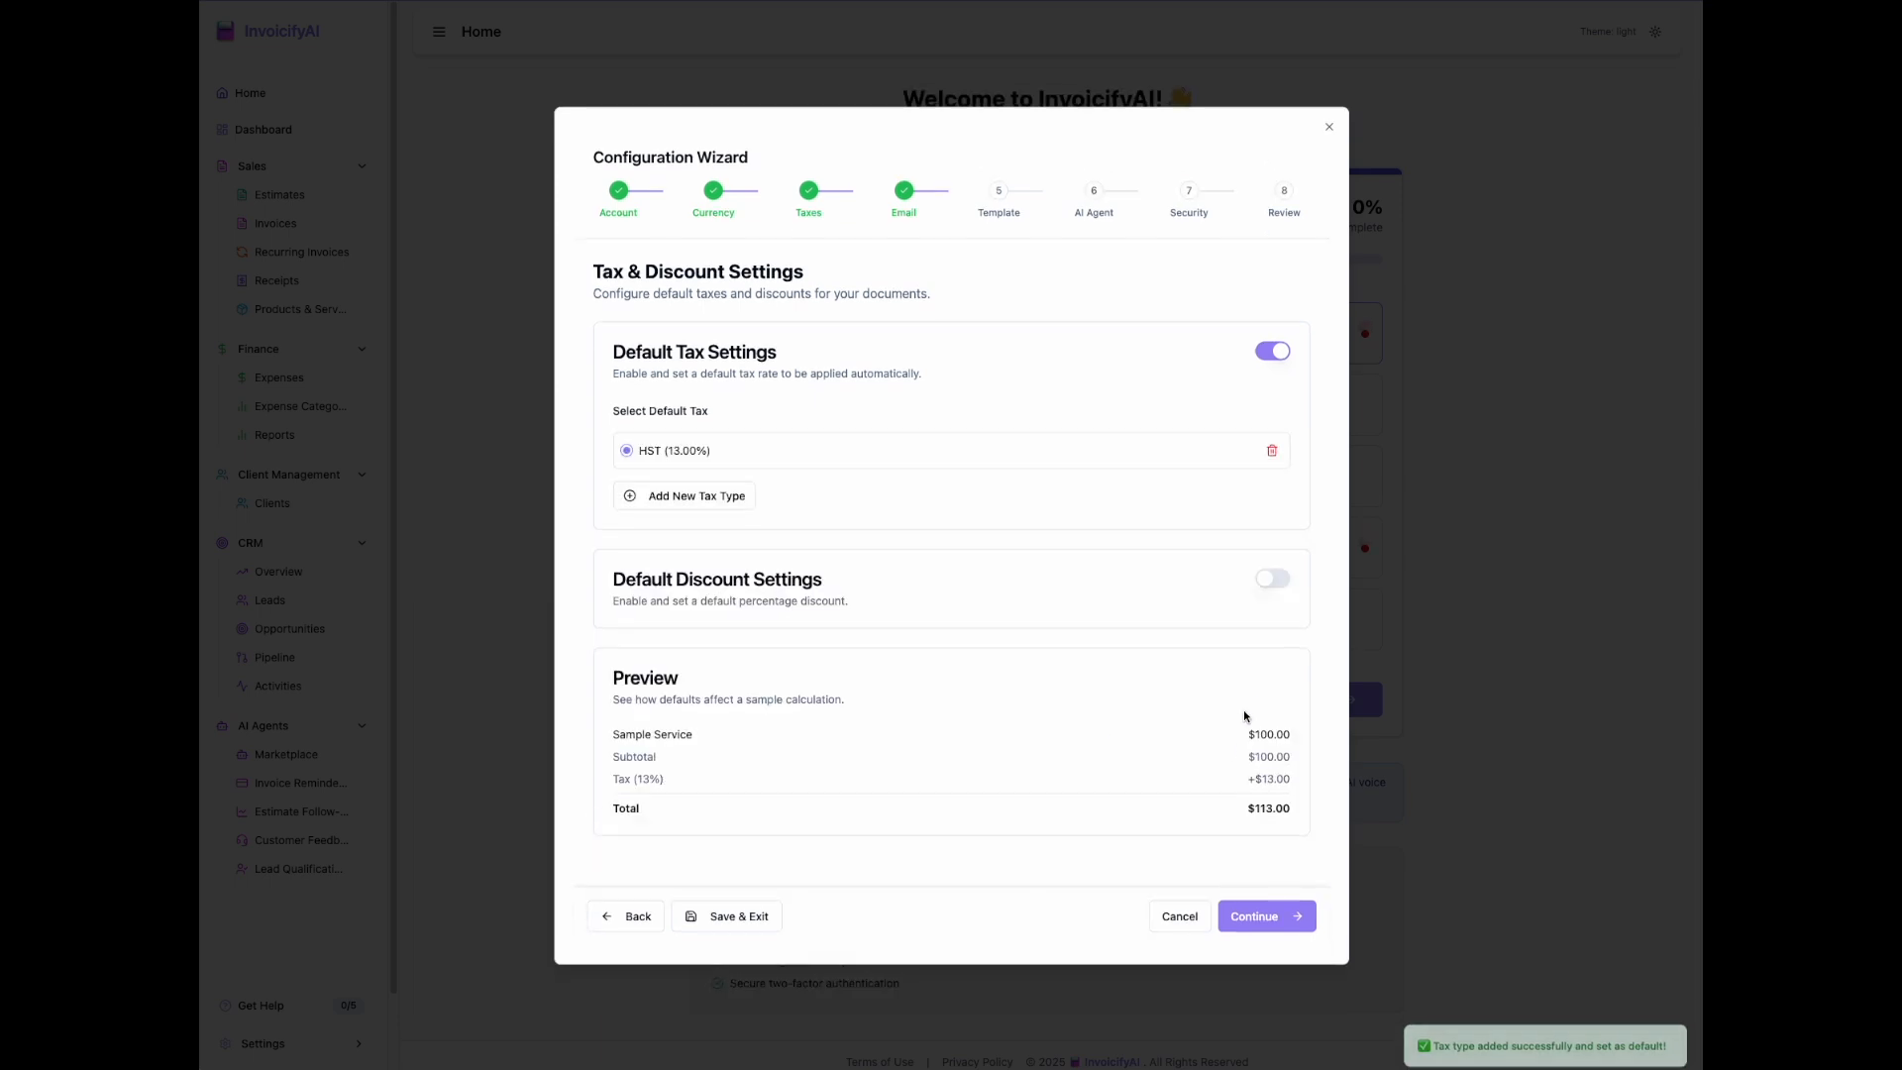
{"action": "left_click", "coordinate": [1274, 912]}
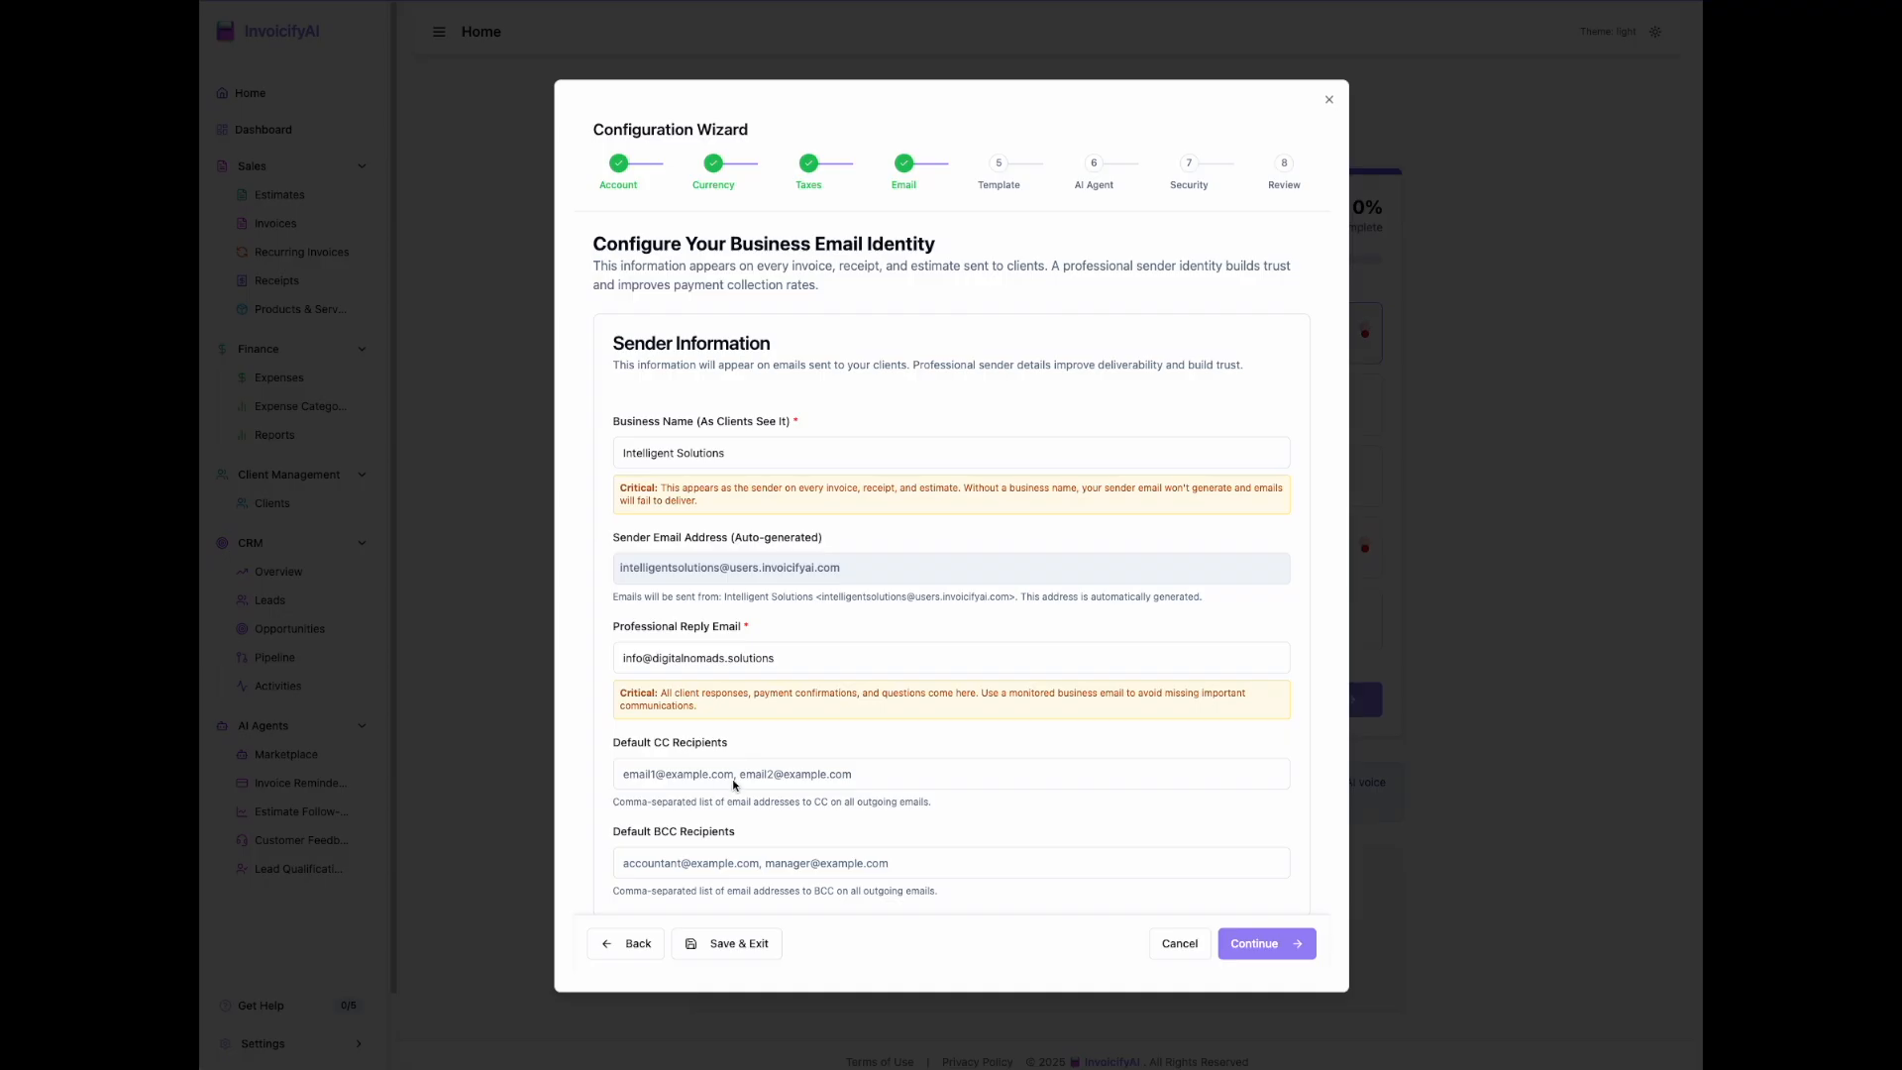
Step: Accept the prefilled sender information and continue to the template settings
{"action": "left_click", "coordinate": [1288, 942]}
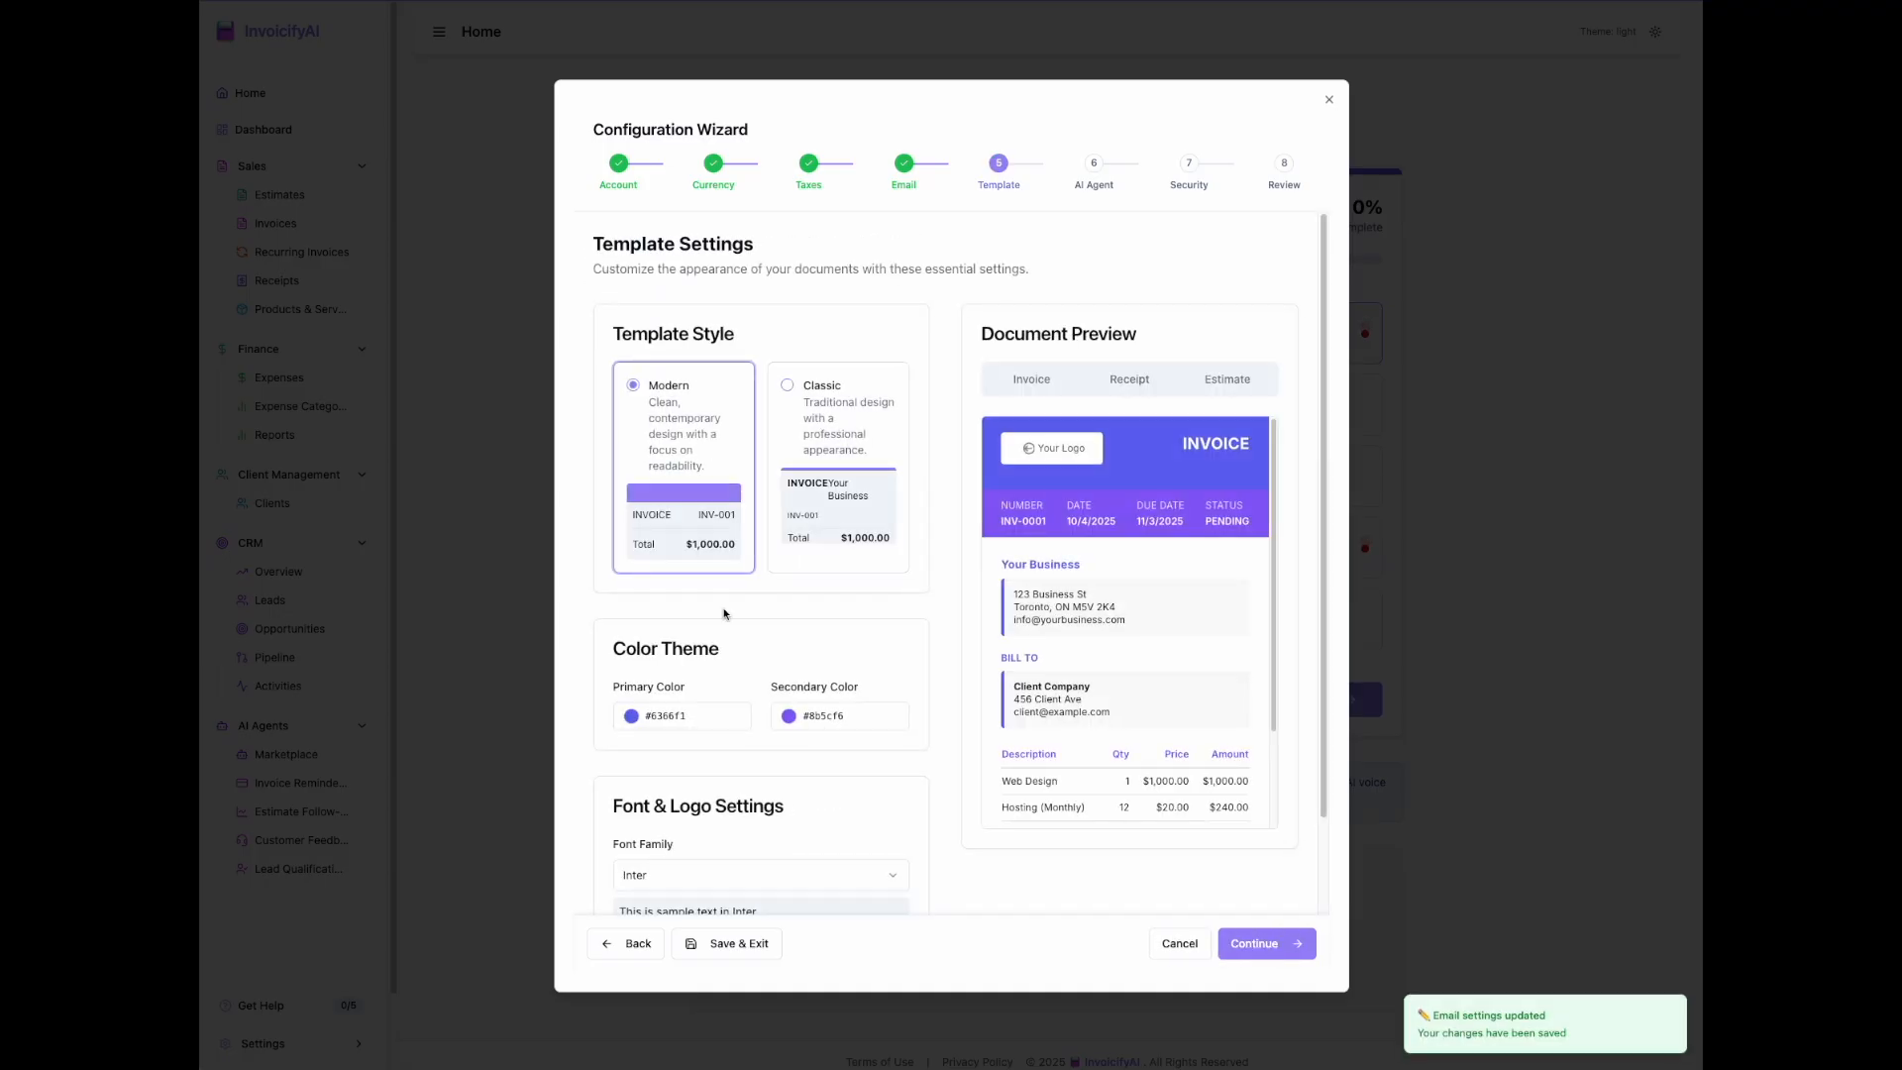
{"action": "scroll", "coordinate": [767, 759], "scroll_direction": "down", "scroll_amount": 3}
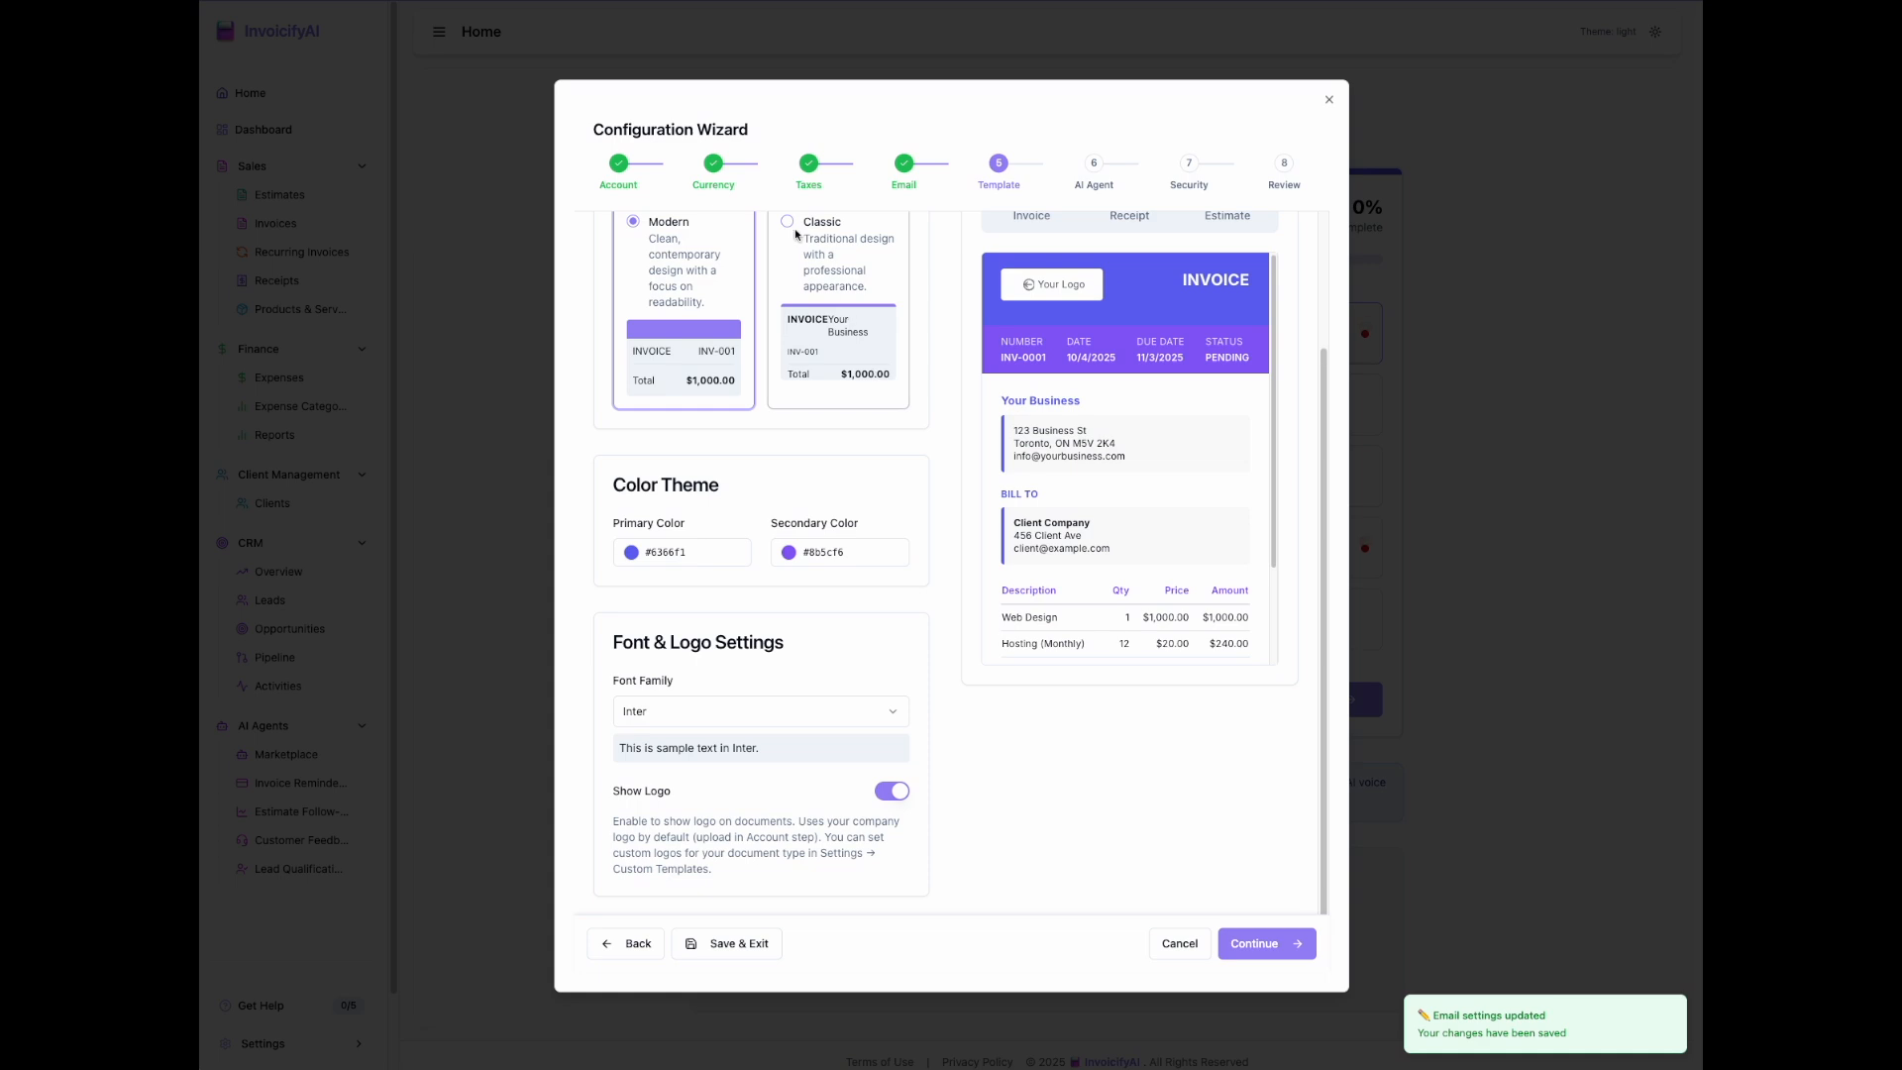
{"action": "scroll", "coordinate": [905, 446], "scroll_direction": "up", "scroll_amount": 3}
Step: Try the Classic template style and look at the secondary color choices
{"action": "left_click", "coordinate": [790, 389]}
{"action": "left_click", "coordinate": [795, 717]}
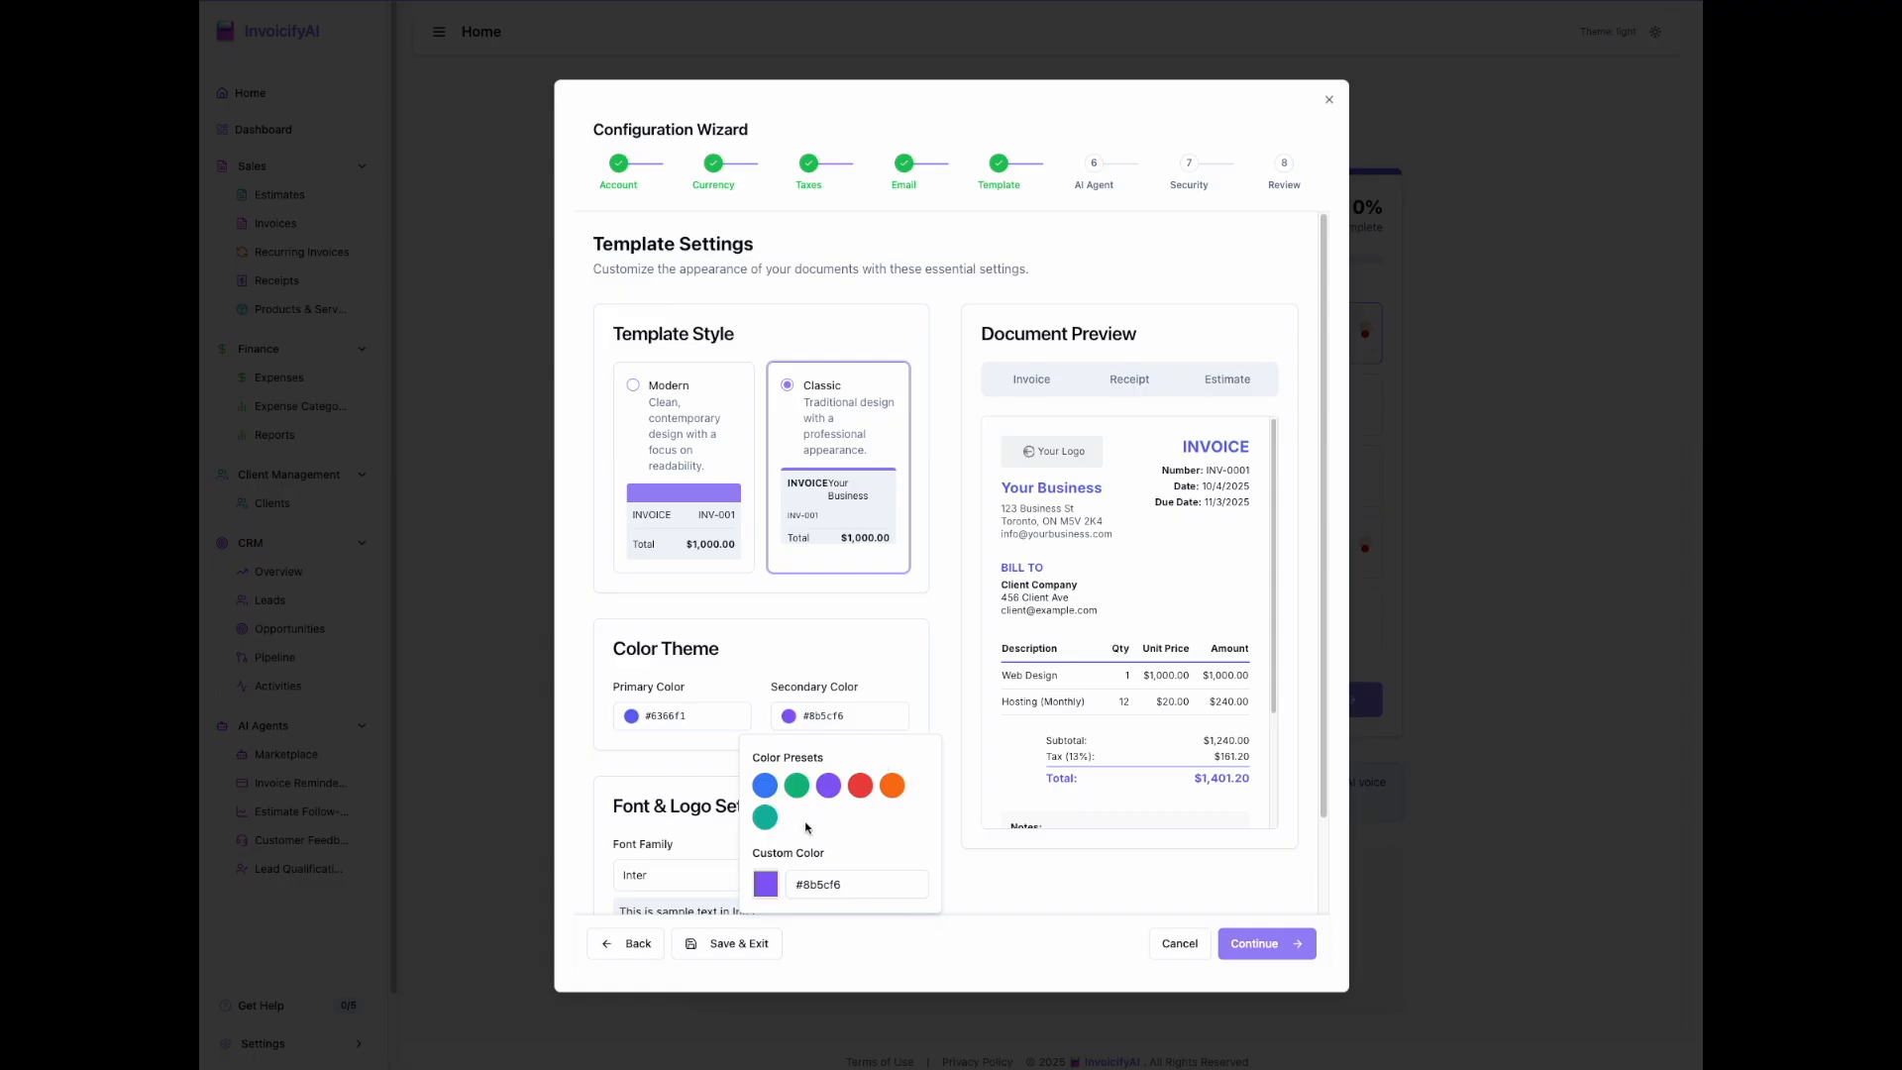
{"action": "left_click", "coordinate": [771, 886]}
{"action": "left_click", "coordinate": [1066, 905]}
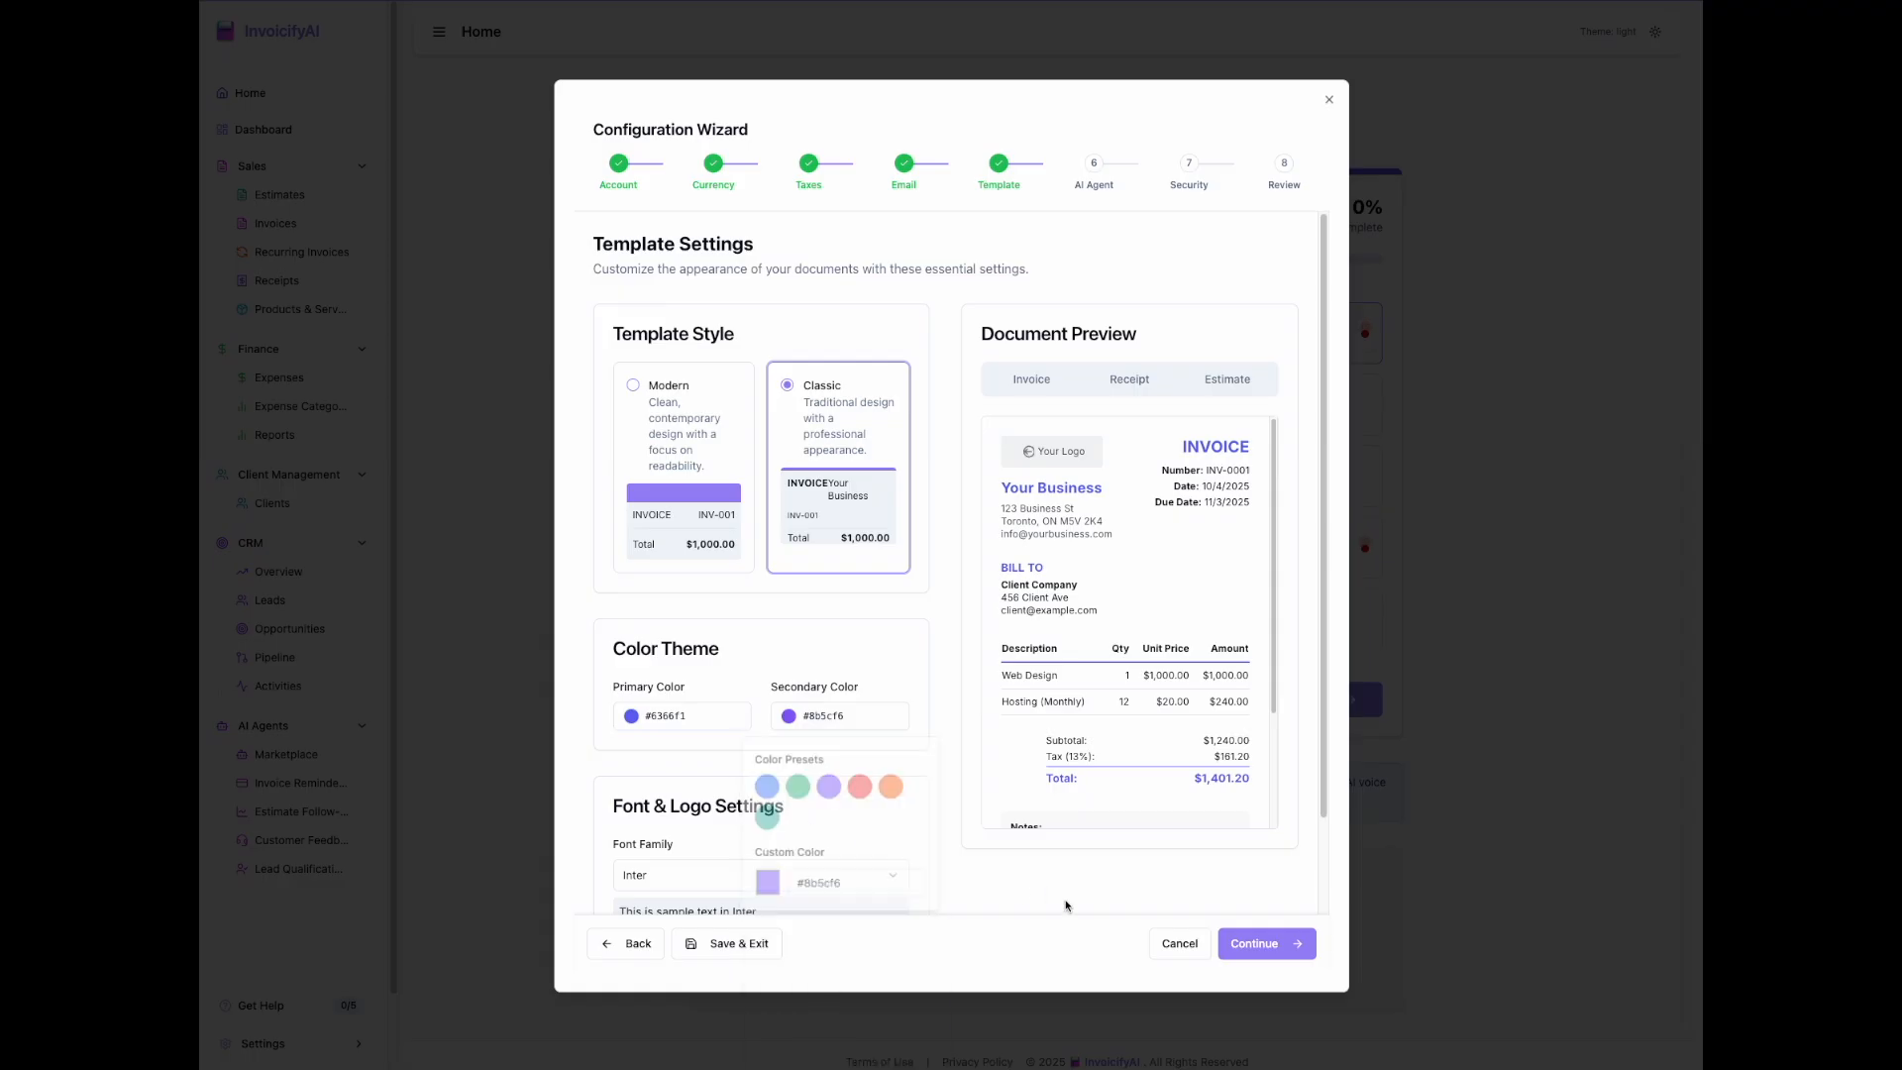
Step: Select the Modern template style and continue to the AI agent setup
{"action": "left_click", "coordinate": [634, 386]}
{"action": "scroll", "coordinate": [1179, 812], "scroll_direction": "down", "scroll_amount": 3}
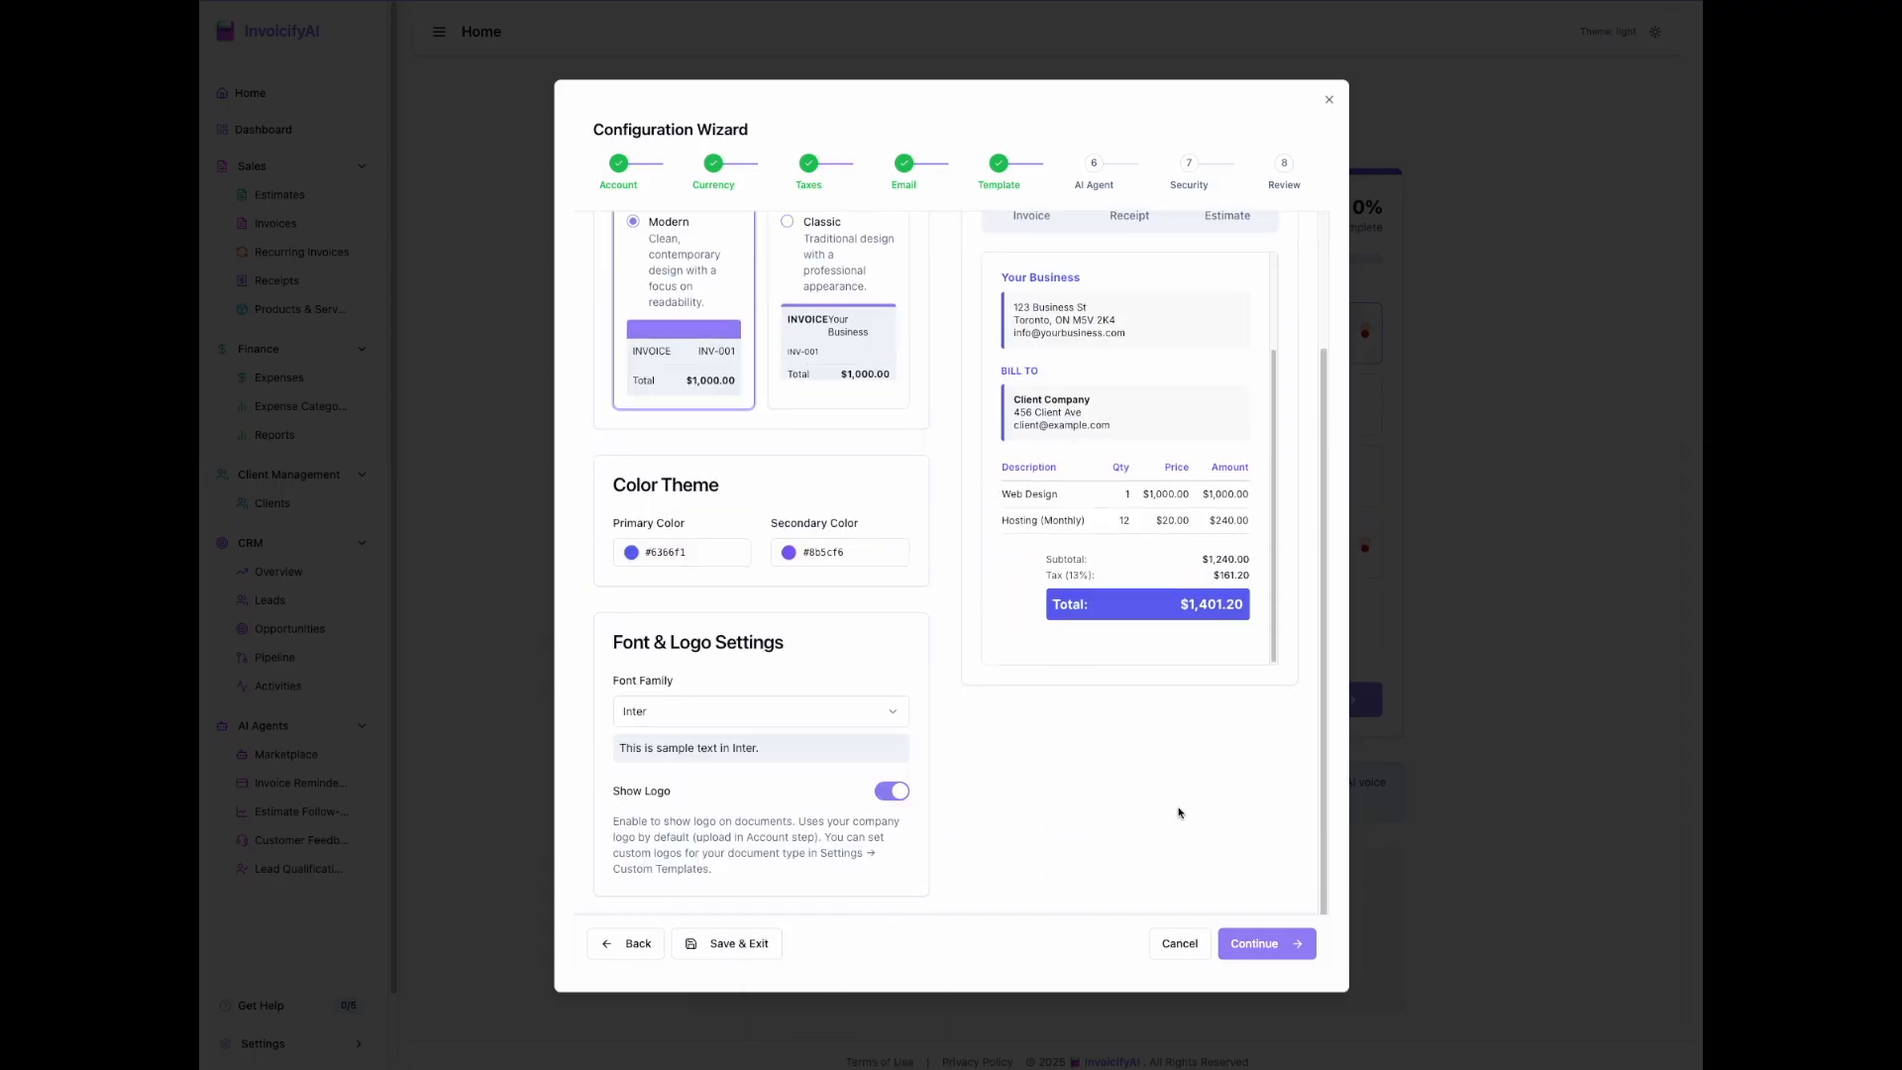
{"action": "left_click", "coordinate": [1274, 945]}
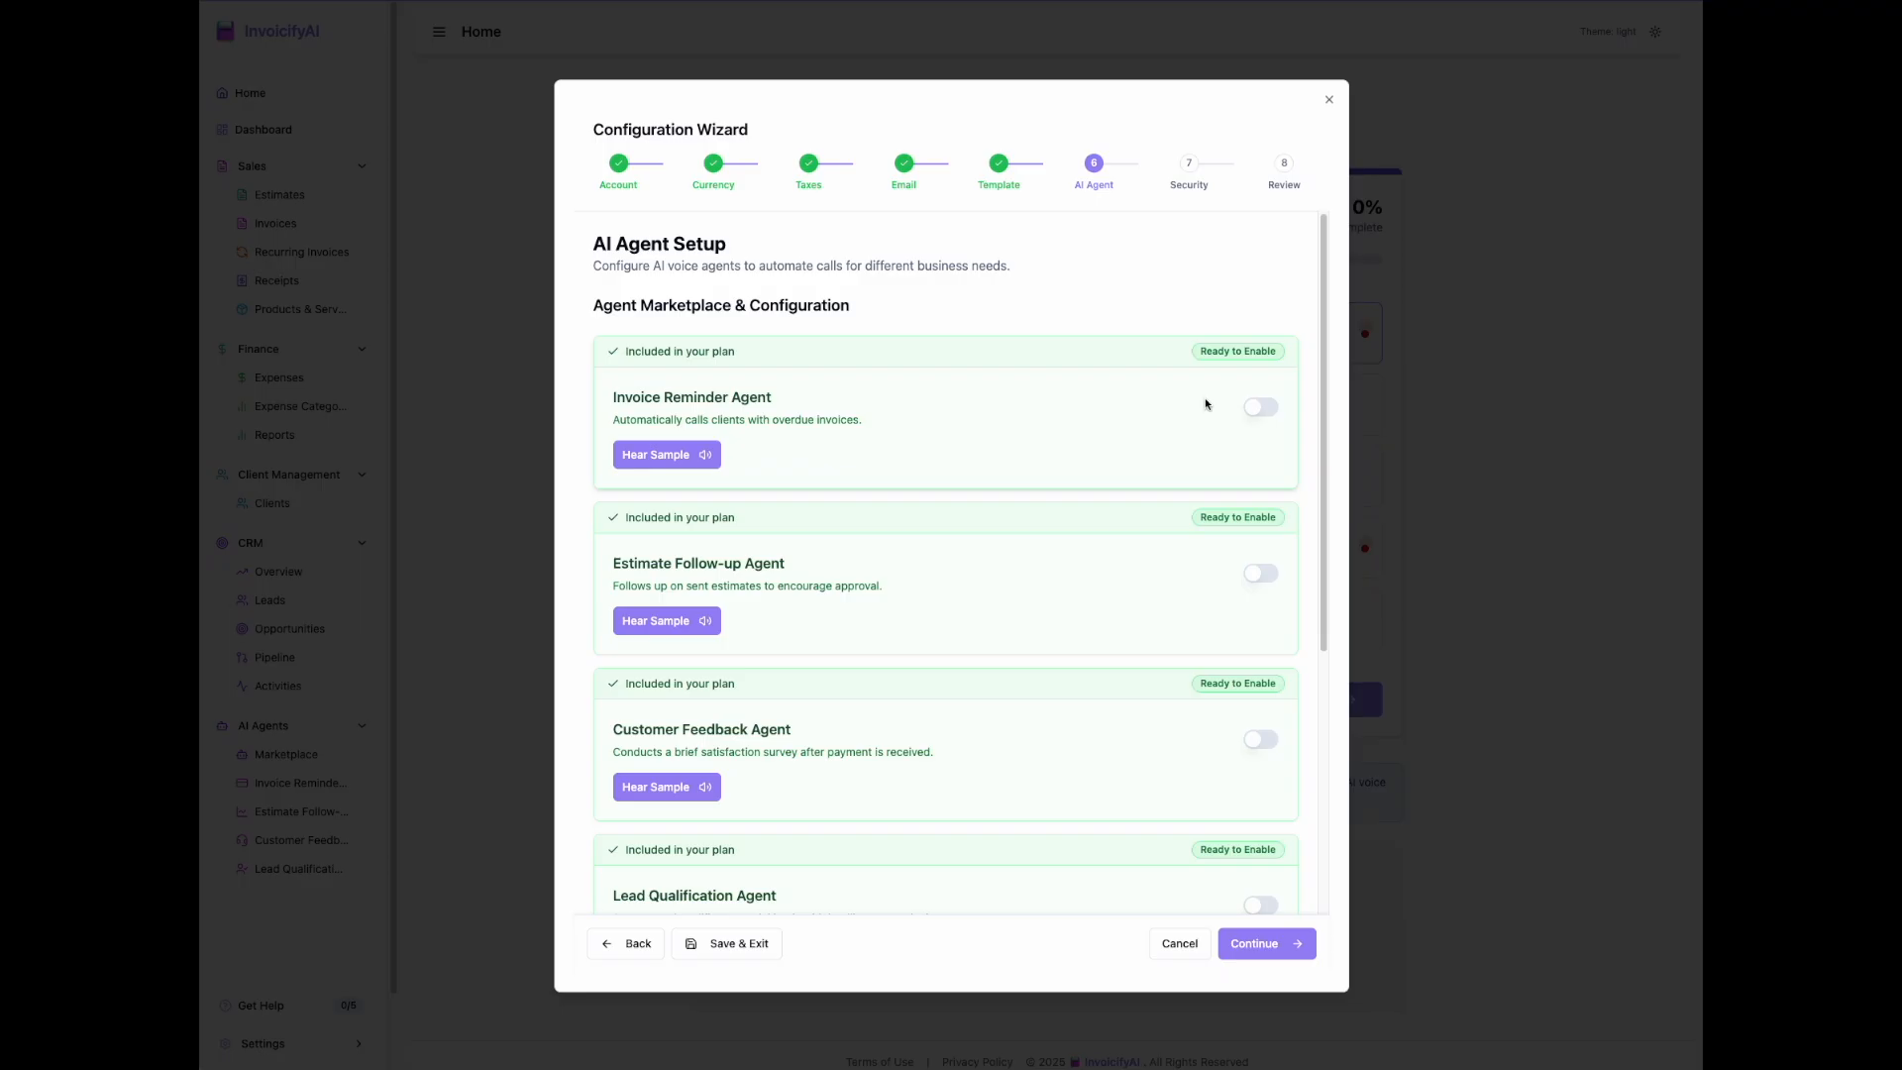
Step: Enable the Invoice Reminder Agent and search for local phone numbers in Canada with area code 289
{"action": "left_click", "coordinate": [1261, 407]}
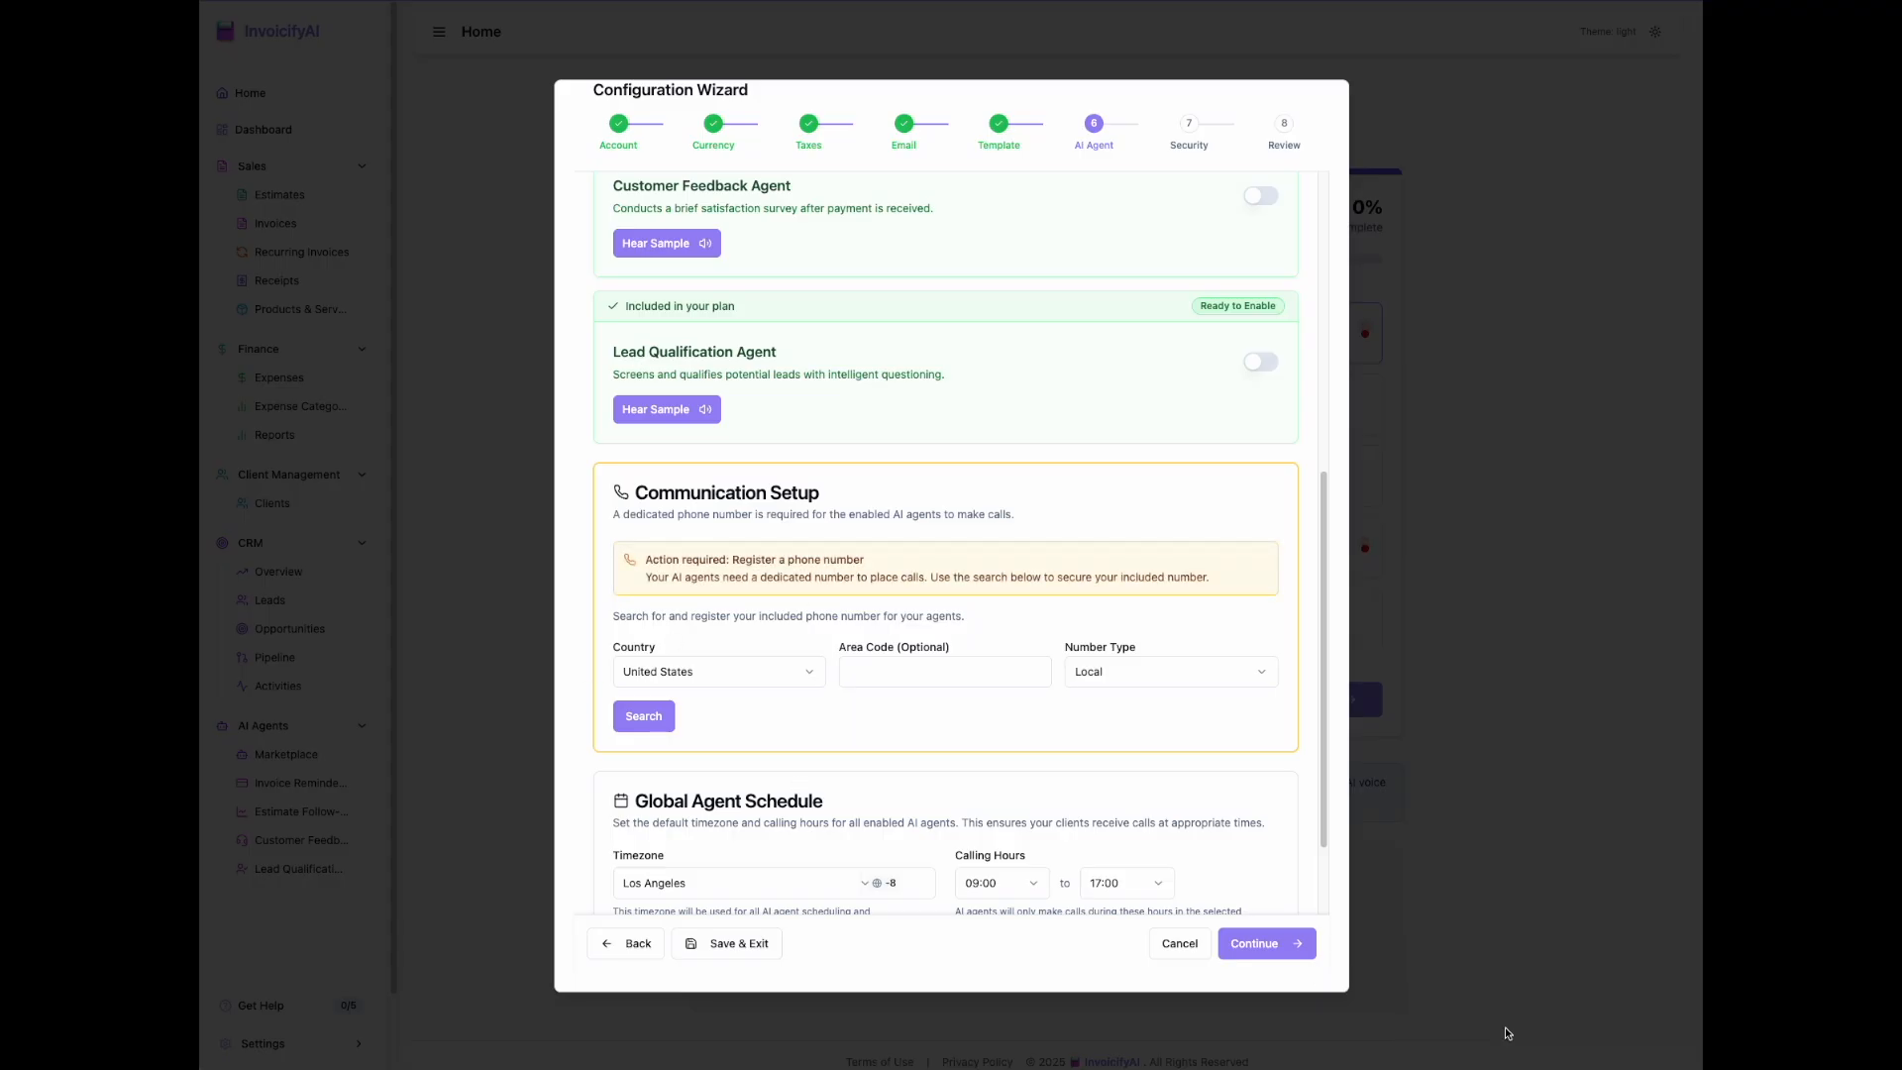
{"action": "left_click", "coordinate": [772, 673]}
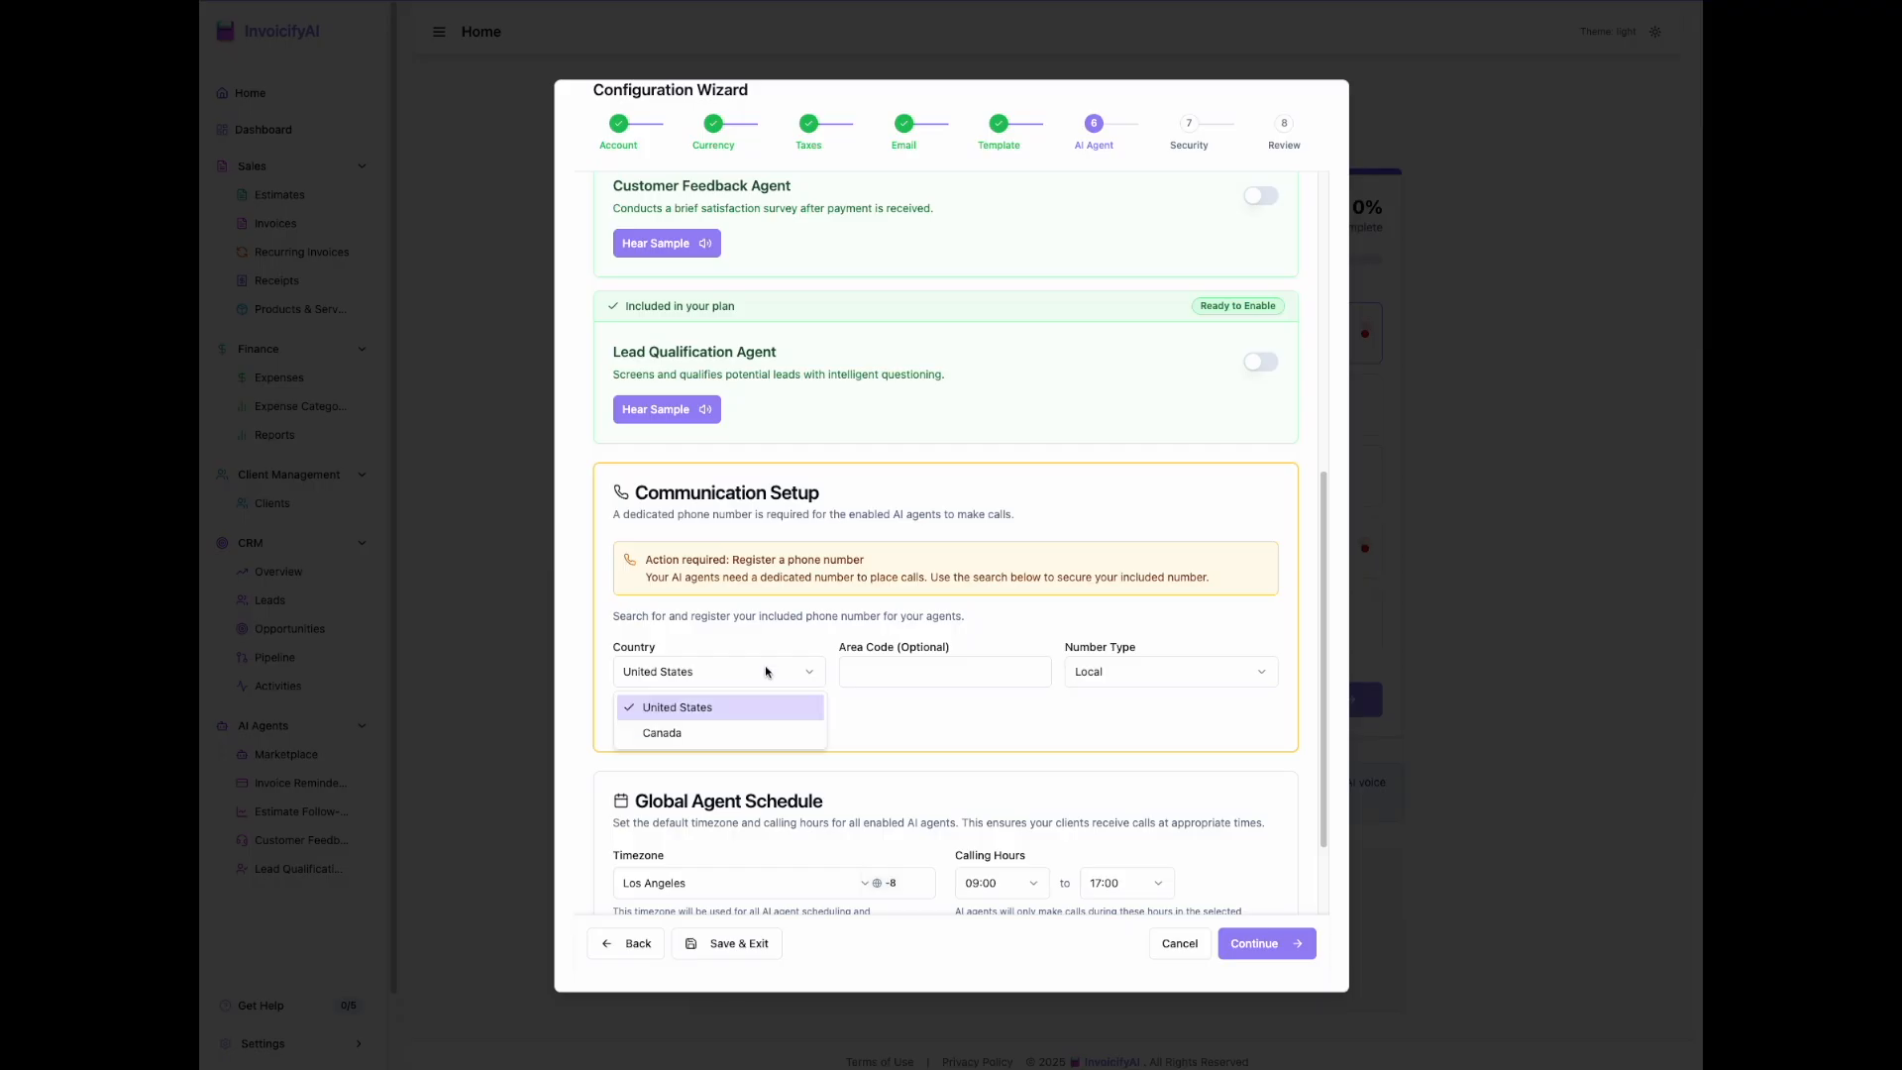
{"action": "left_click", "coordinate": [698, 732]}
{"action": "left_click", "coordinate": [936, 672]}
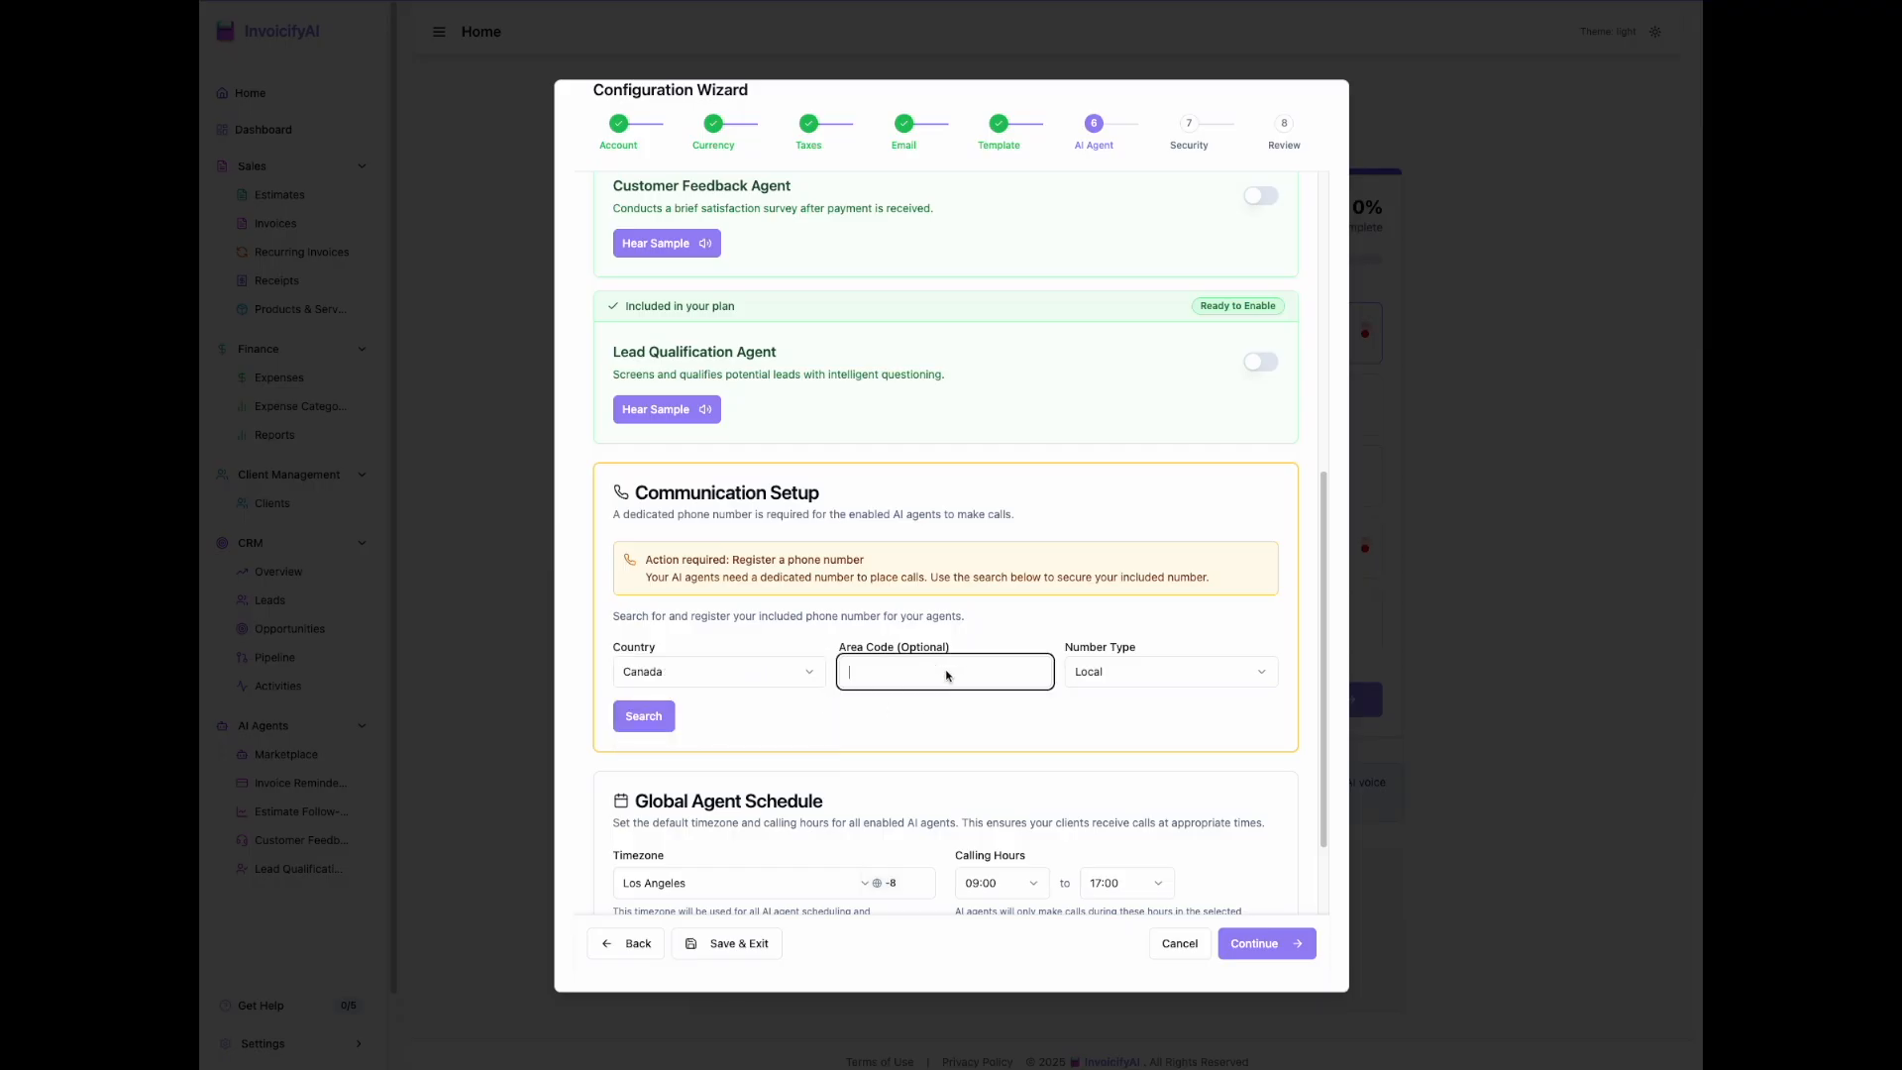
{"action": "type", "text": "289"}
{"action": "key", "text": "Return"}
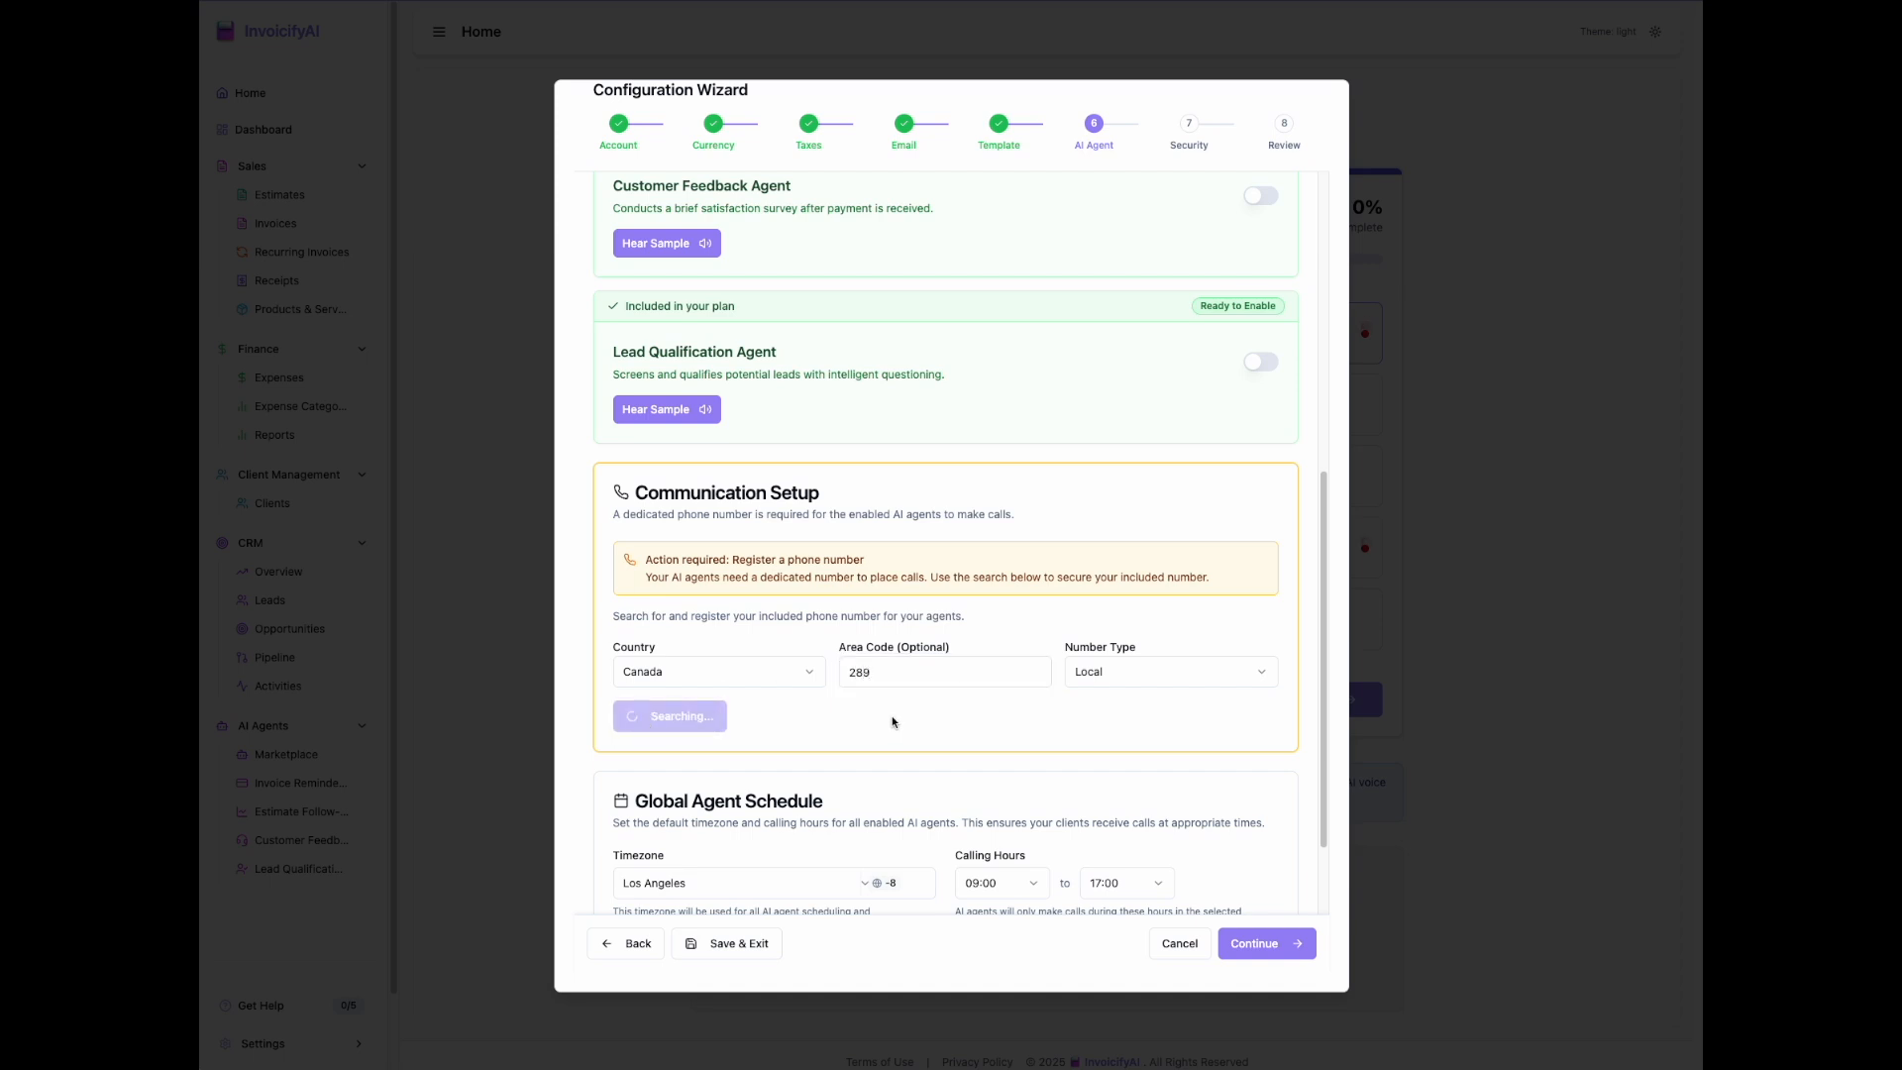
Step: Register the last available Niagara Falls number as the AI agents' phone number
{"action": "scroll", "coordinate": [892, 717], "scroll_direction": "down", "scroll_amount": 2}
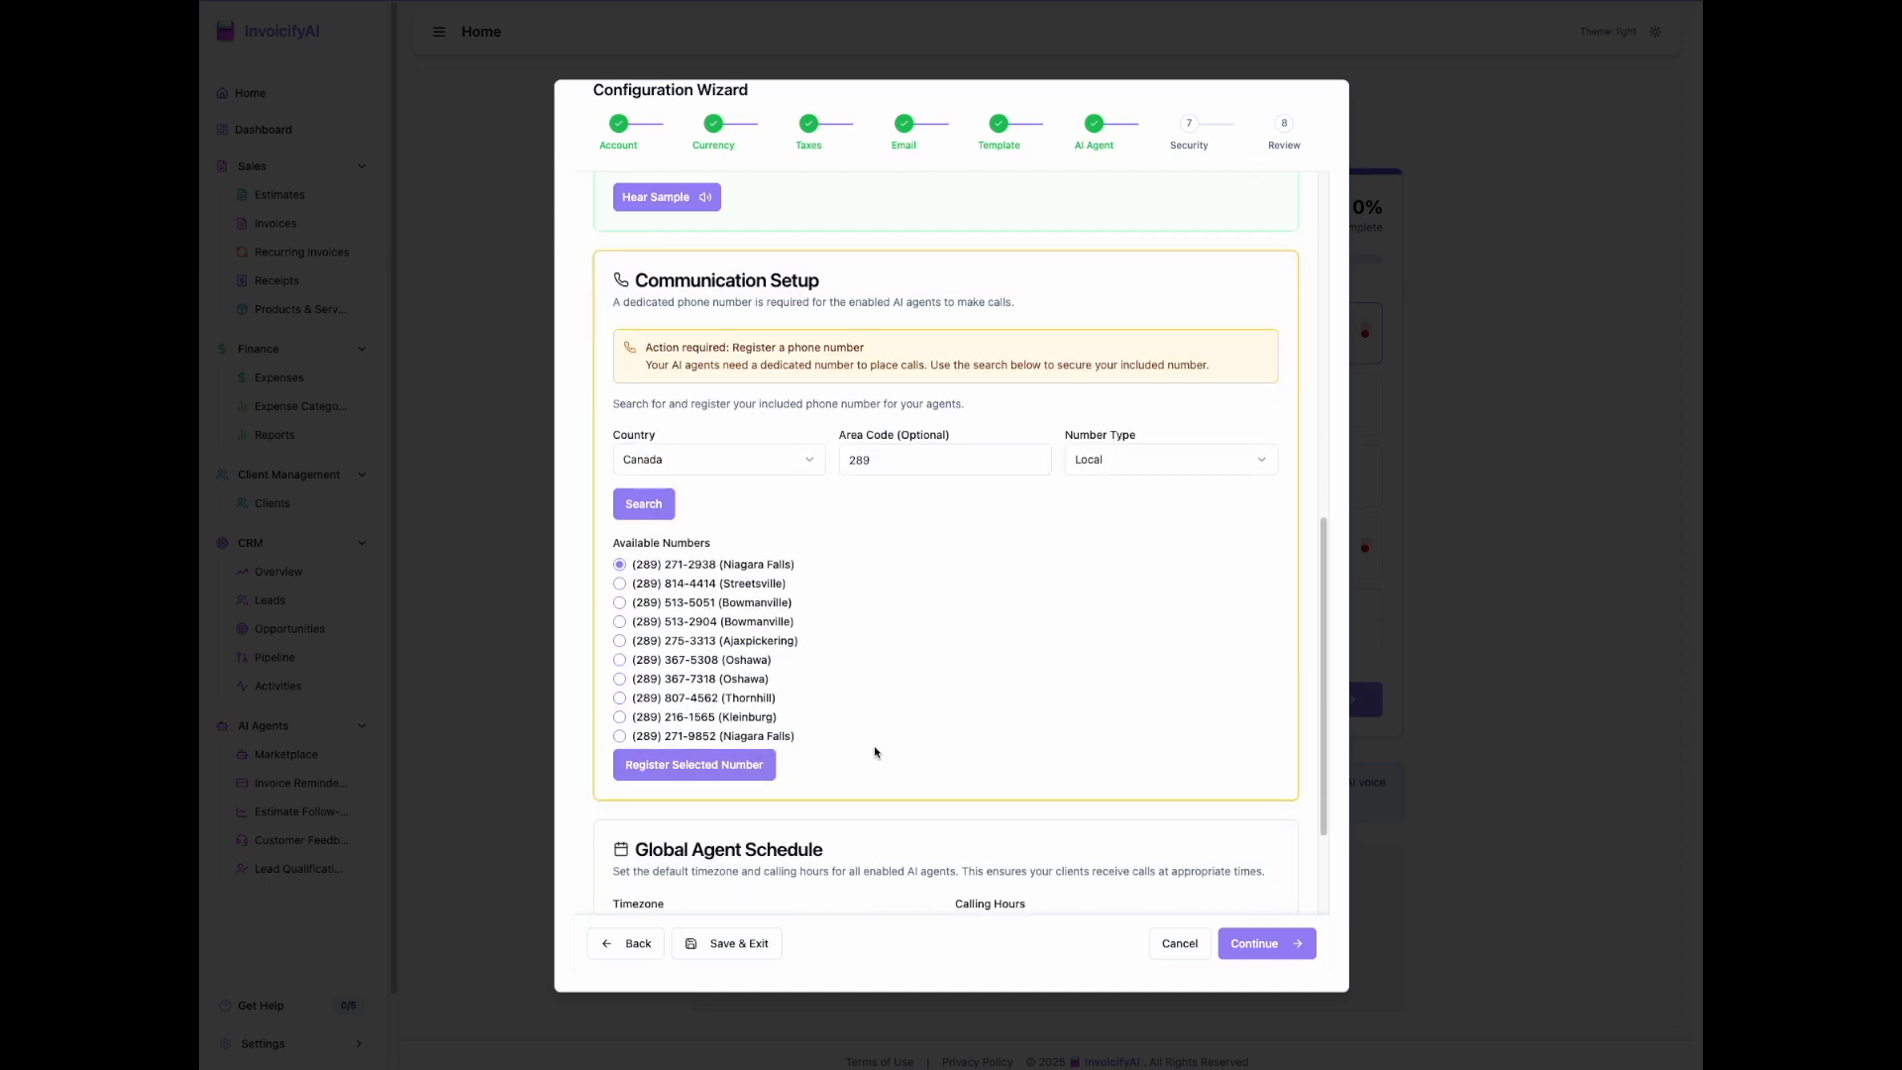
{"action": "left_click", "coordinate": [621, 737]}
{"action": "left_click", "coordinate": [709, 765]}
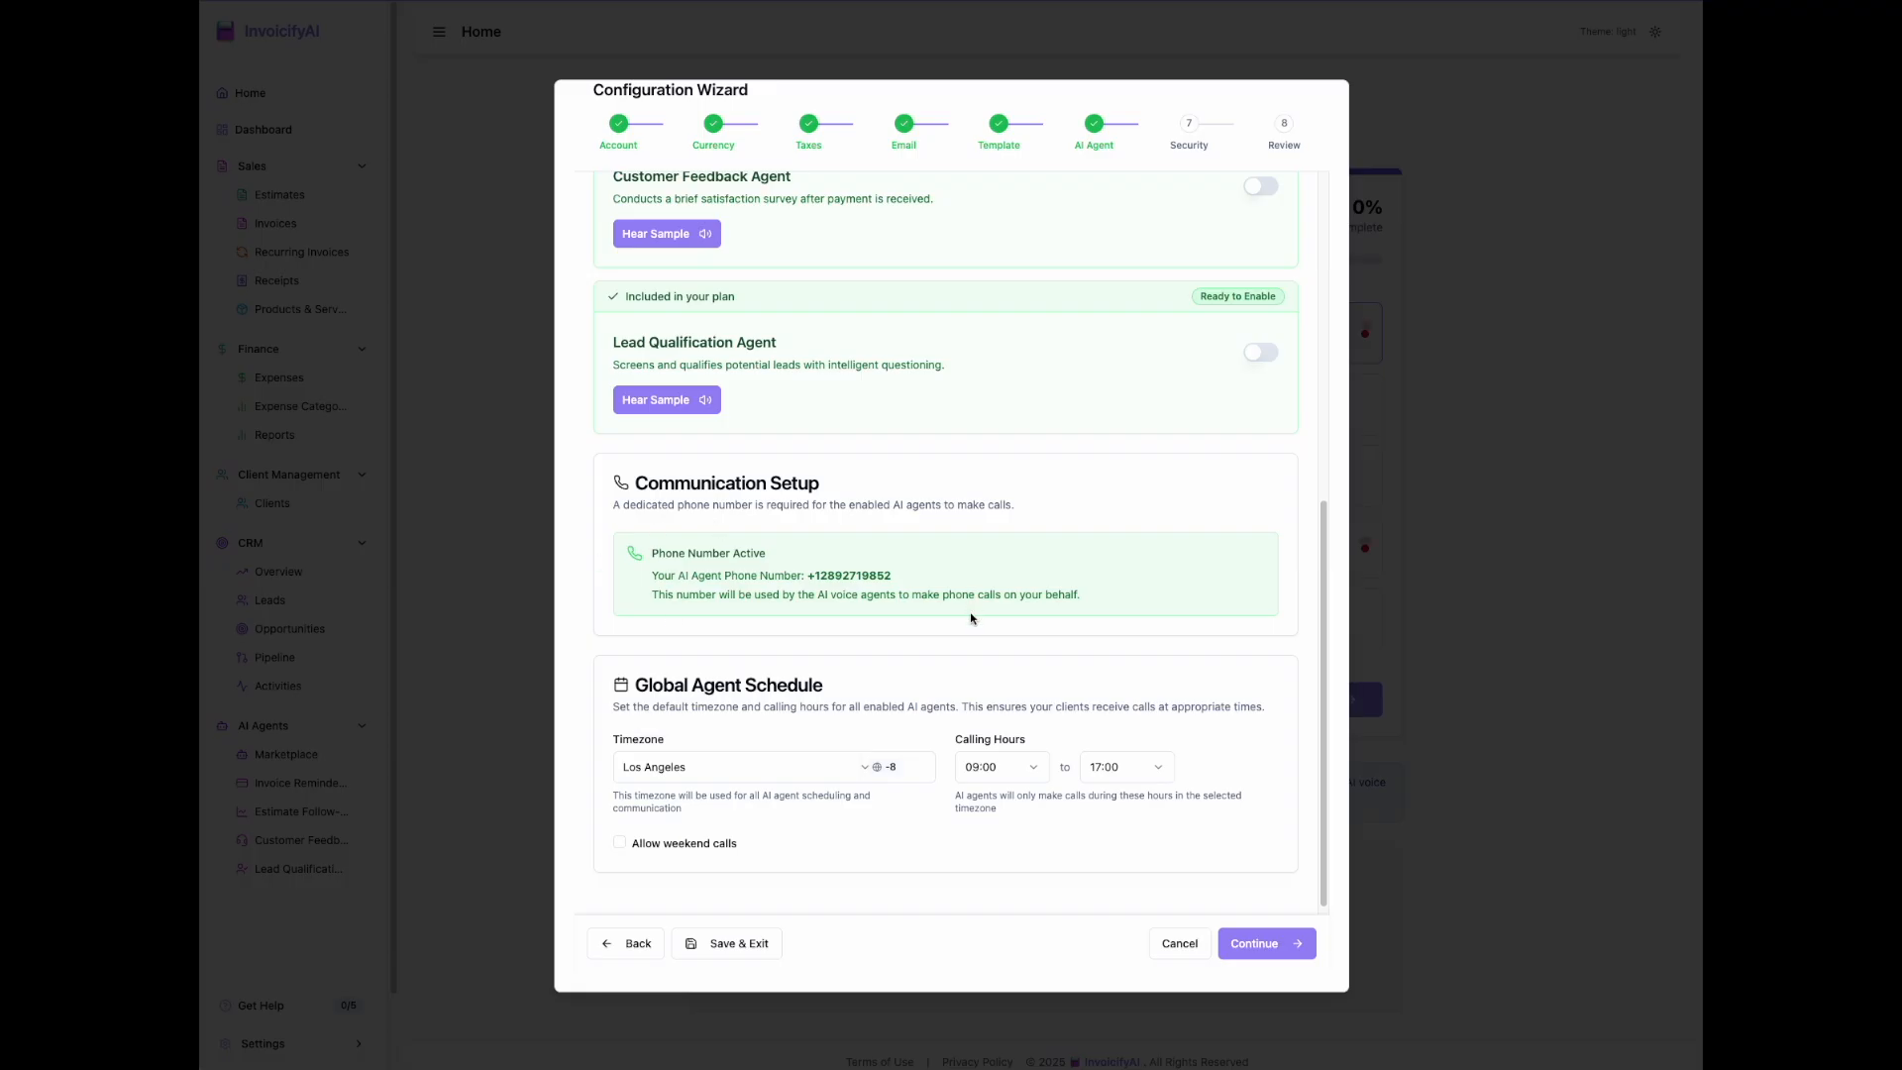
Step: Enable the Estimate Follow-up, Customer Feedback and Lead Qualification agents
{"action": "scroll", "coordinate": [981, 624], "scroll_direction": "up", "scroll_amount": 3}
{"action": "scroll", "coordinate": [987, 629], "scroll_direction": "up", "scroll_amount": 2}
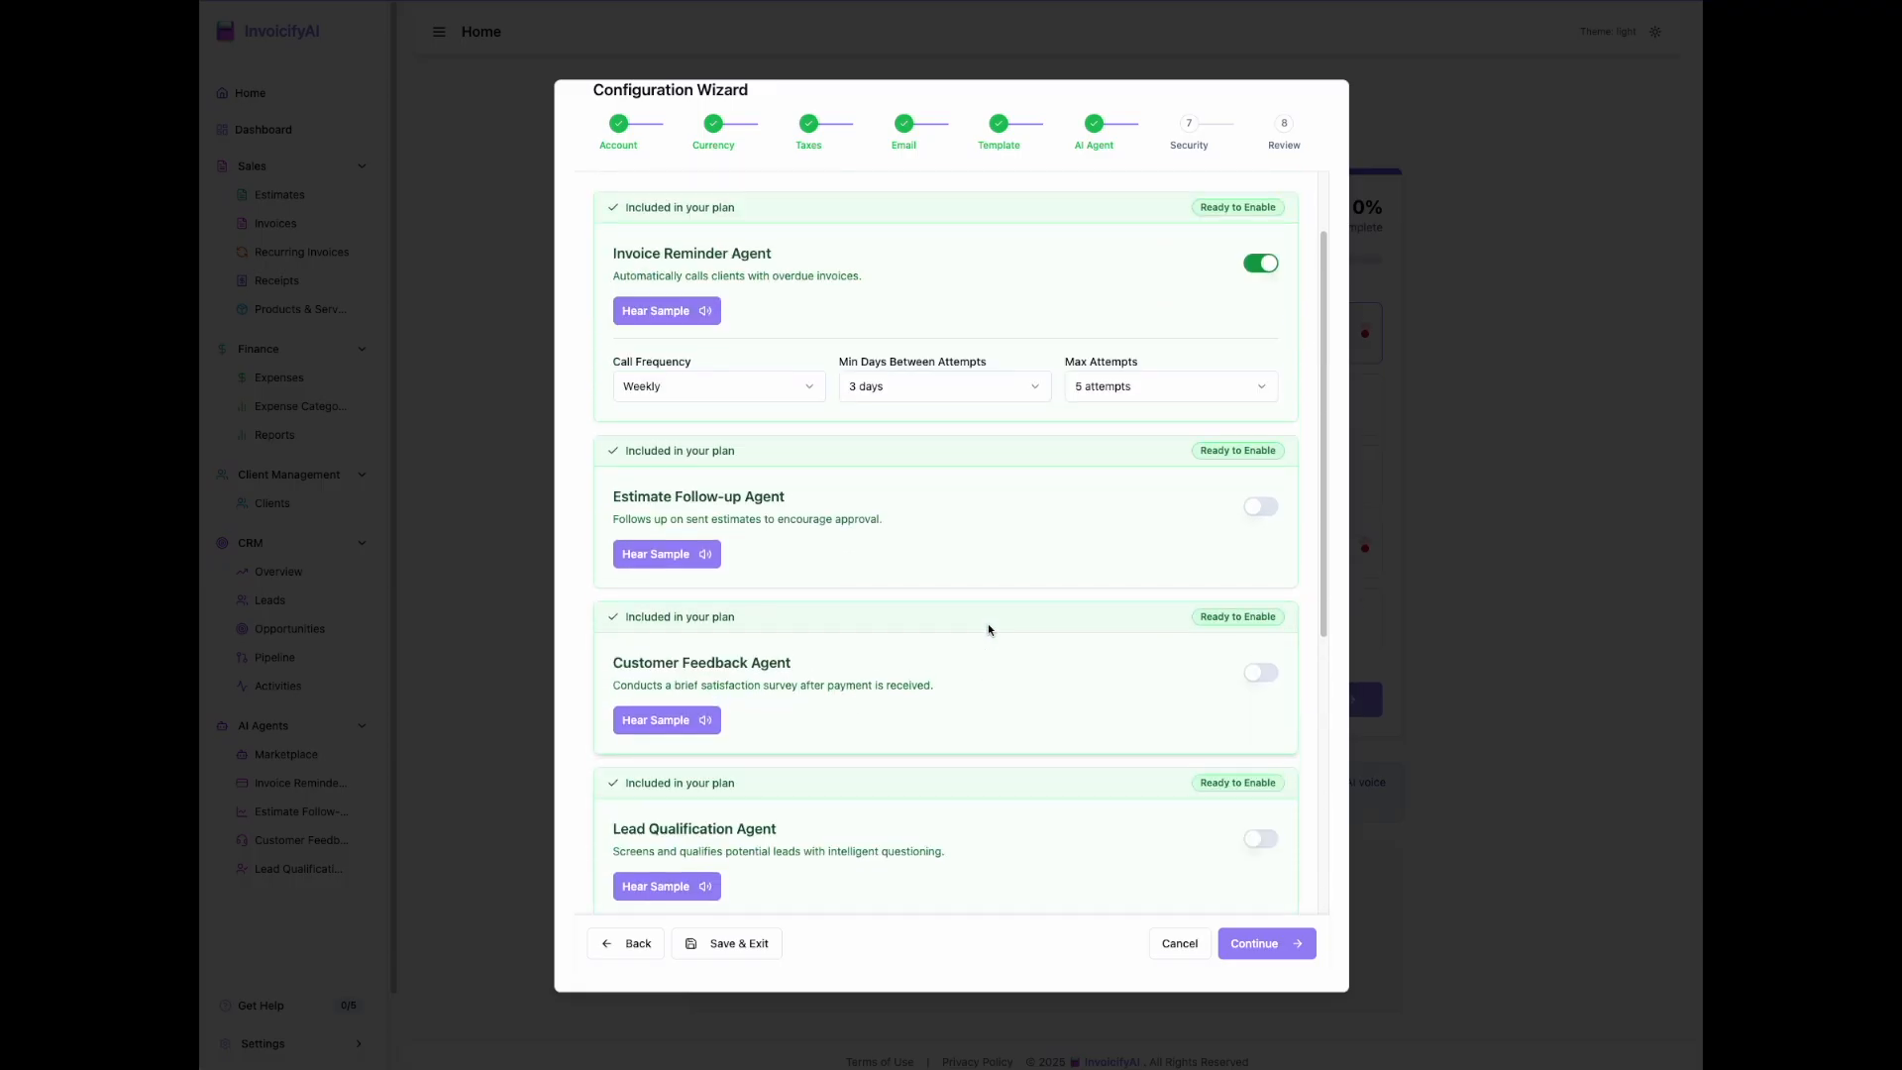
{"action": "scroll", "coordinate": [991, 624], "scroll_direction": "down", "scroll_amount": 1}
{"action": "left_click", "coordinate": [1272, 477]}
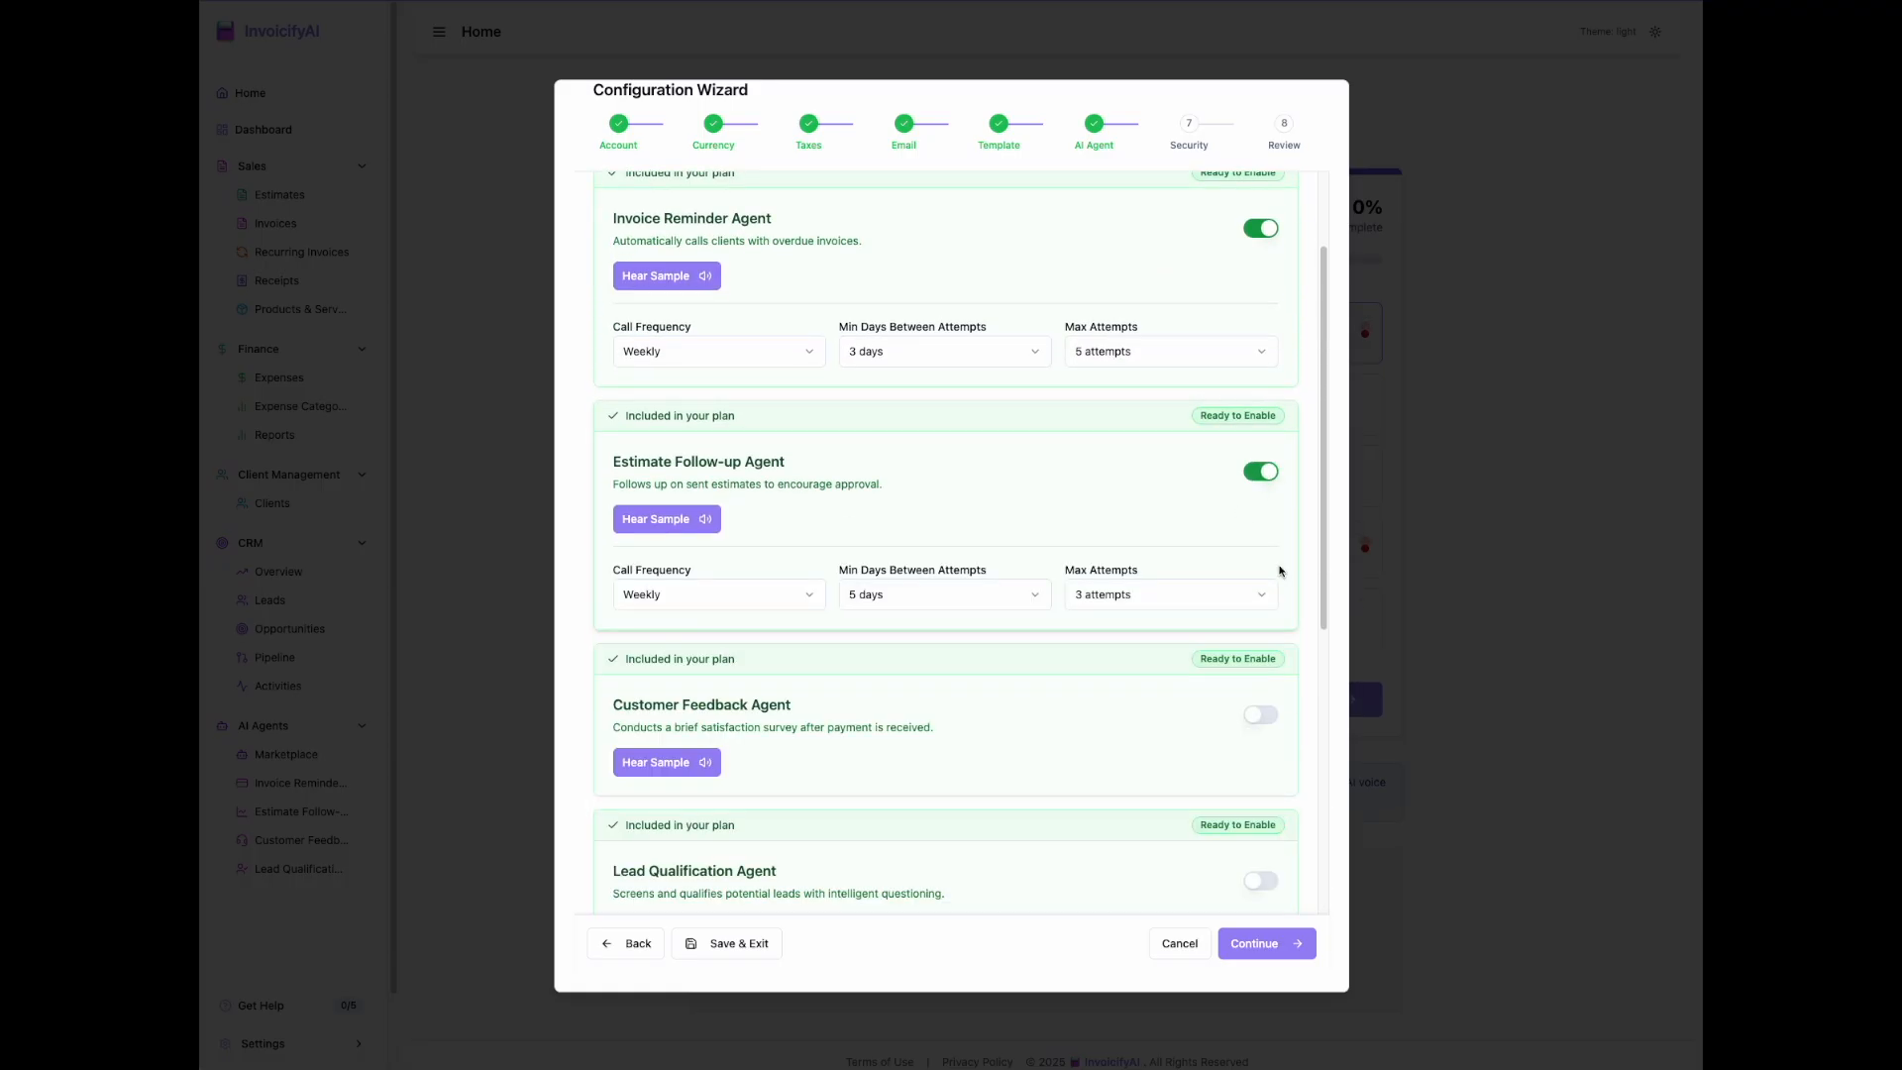
{"action": "left_click", "coordinate": [1273, 715]}
{"action": "scroll", "coordinate": [1270, 703], "scroll_direction": "down", "scroll_amount": 2}
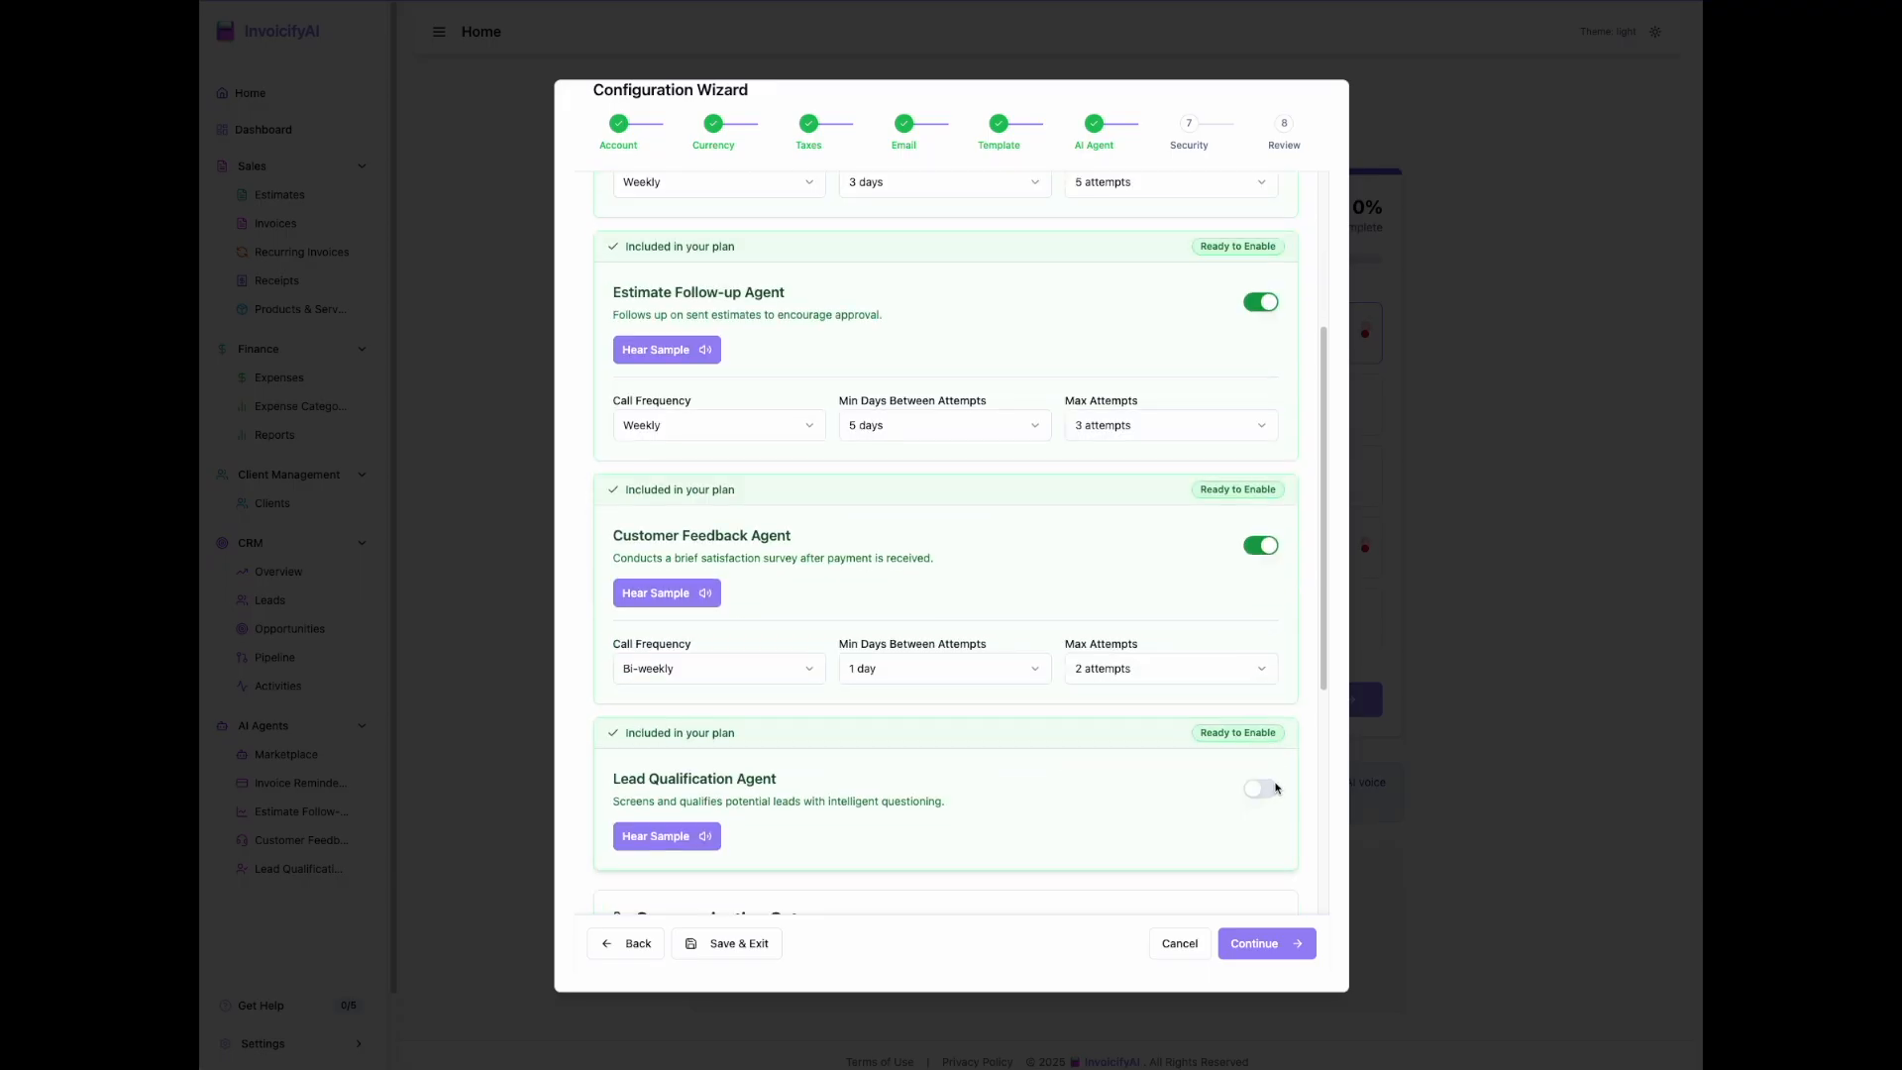
{"action": "left_click", "coordinate": [1272, 787]}
Step: Set the global agent schedule timezone to Toronto and continue to the security settings with weekend calls off
{"action": "scroll", "coordinate": [1272, 784], "scroll_direction": "down", "scroll_amount": 4}
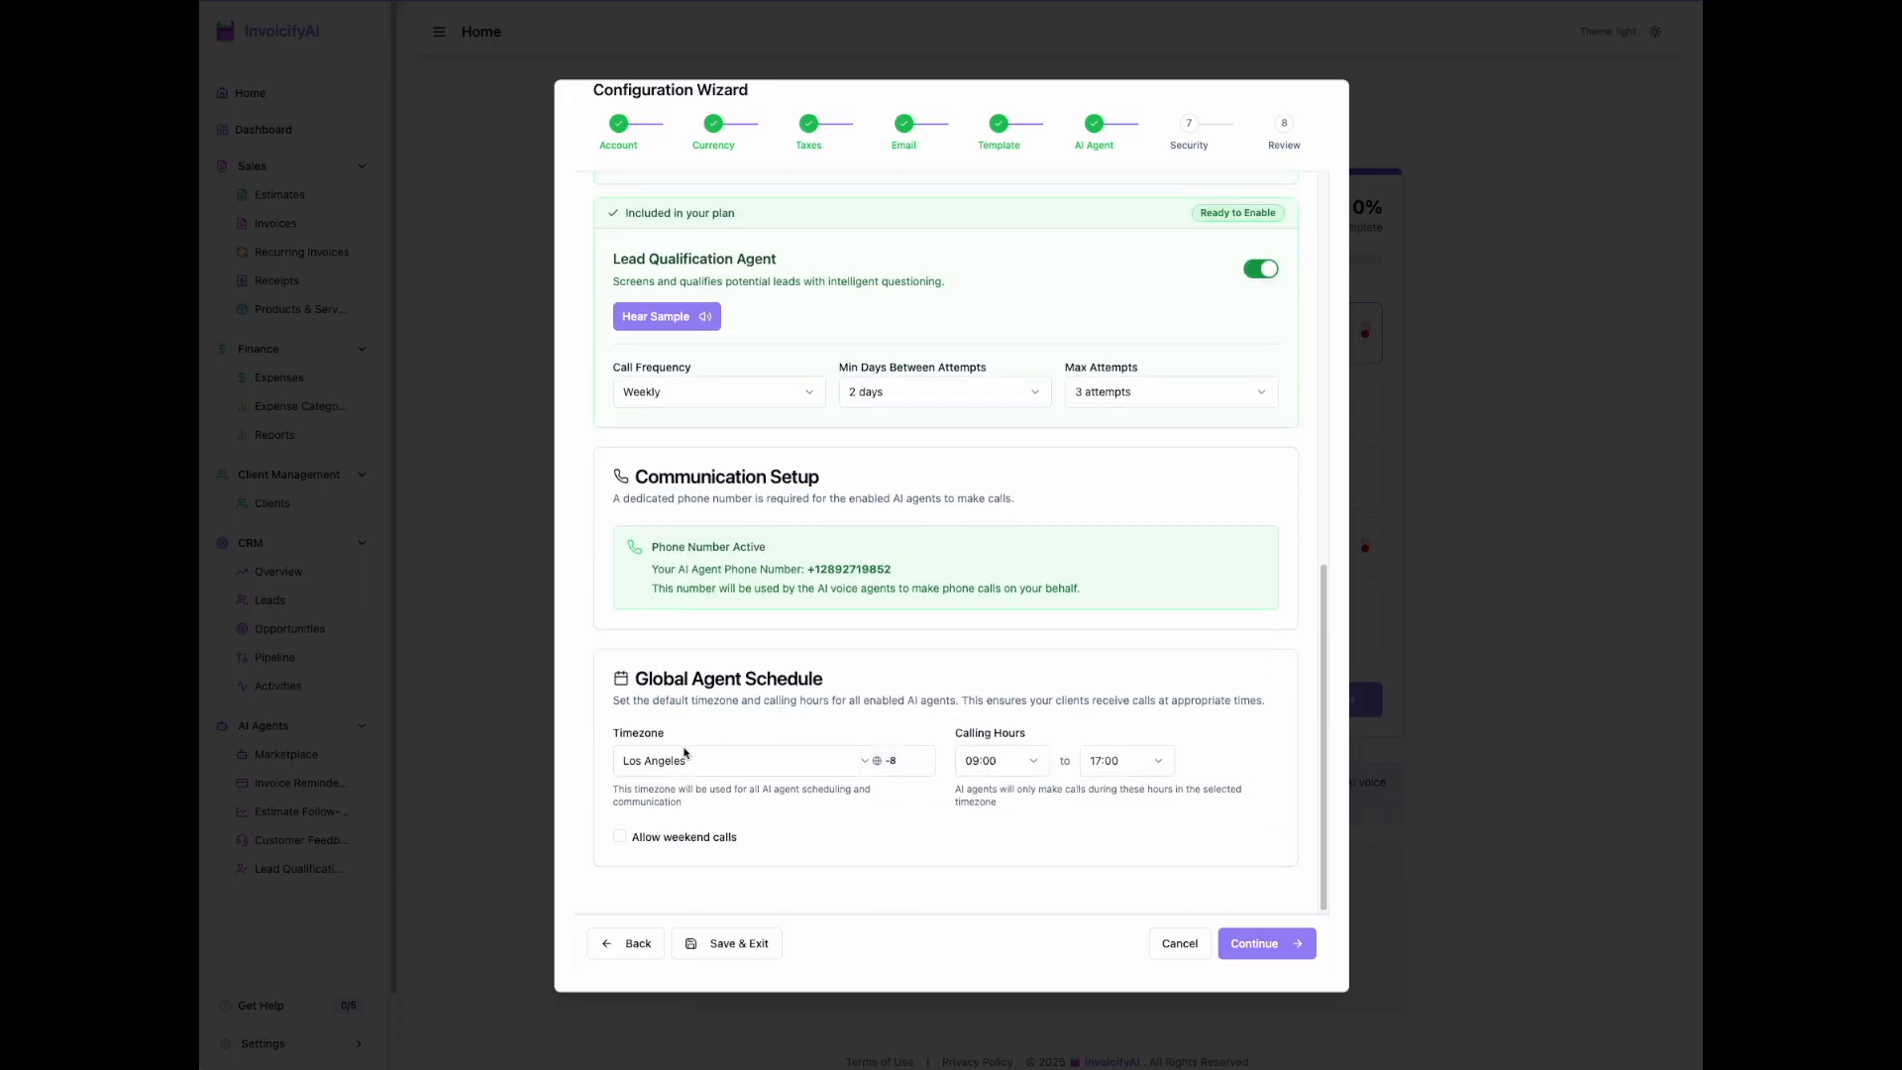
{"action": "left_click", "coordinate": [684, 752]}
{"action": "scroll", "coordinate": [714, 916], "scroll_direction": "up", "scroll_amount": 1}
{"action": "left_click", "coordinate": [708, 900]}
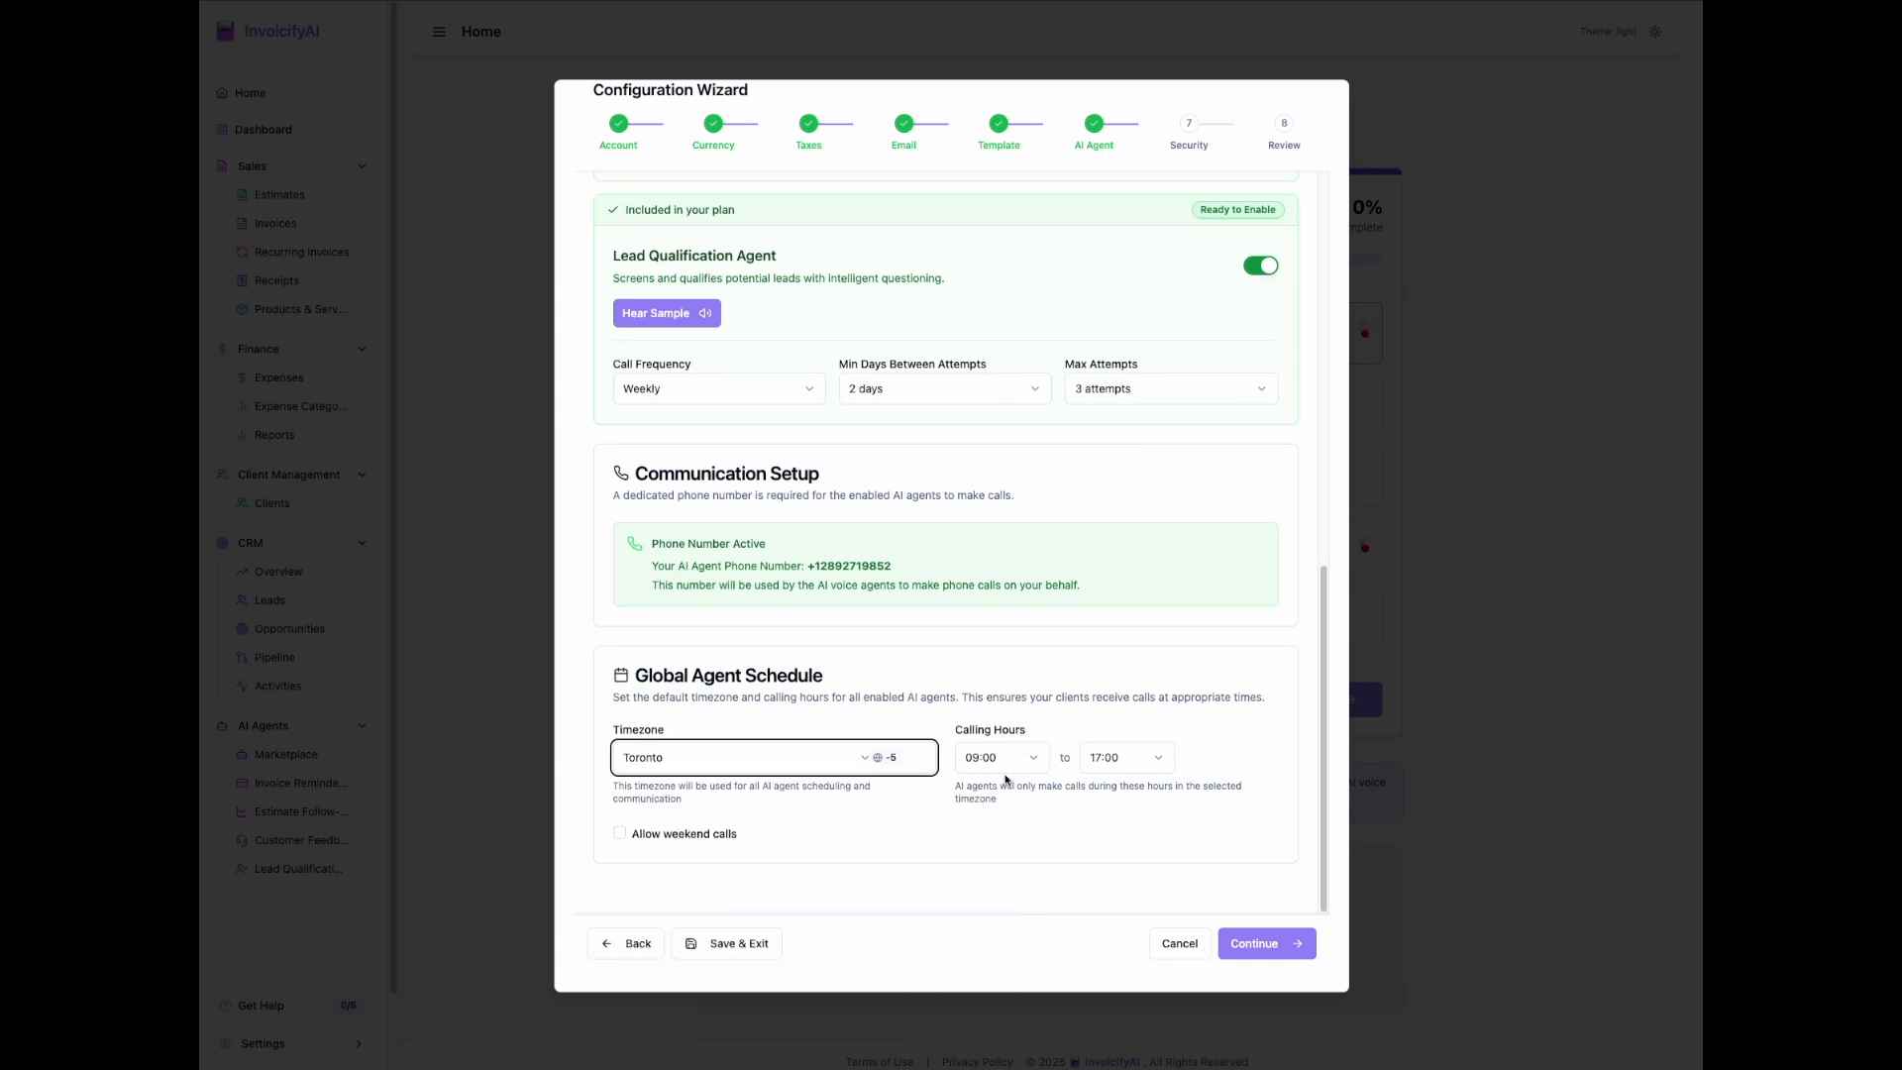
{"action": "left_click", "coordinate": [621, 834]}
{"action": "left_click", "coordinate": [619, 832]}
{"action": "left_click", "coordinate": [1297, 946]}
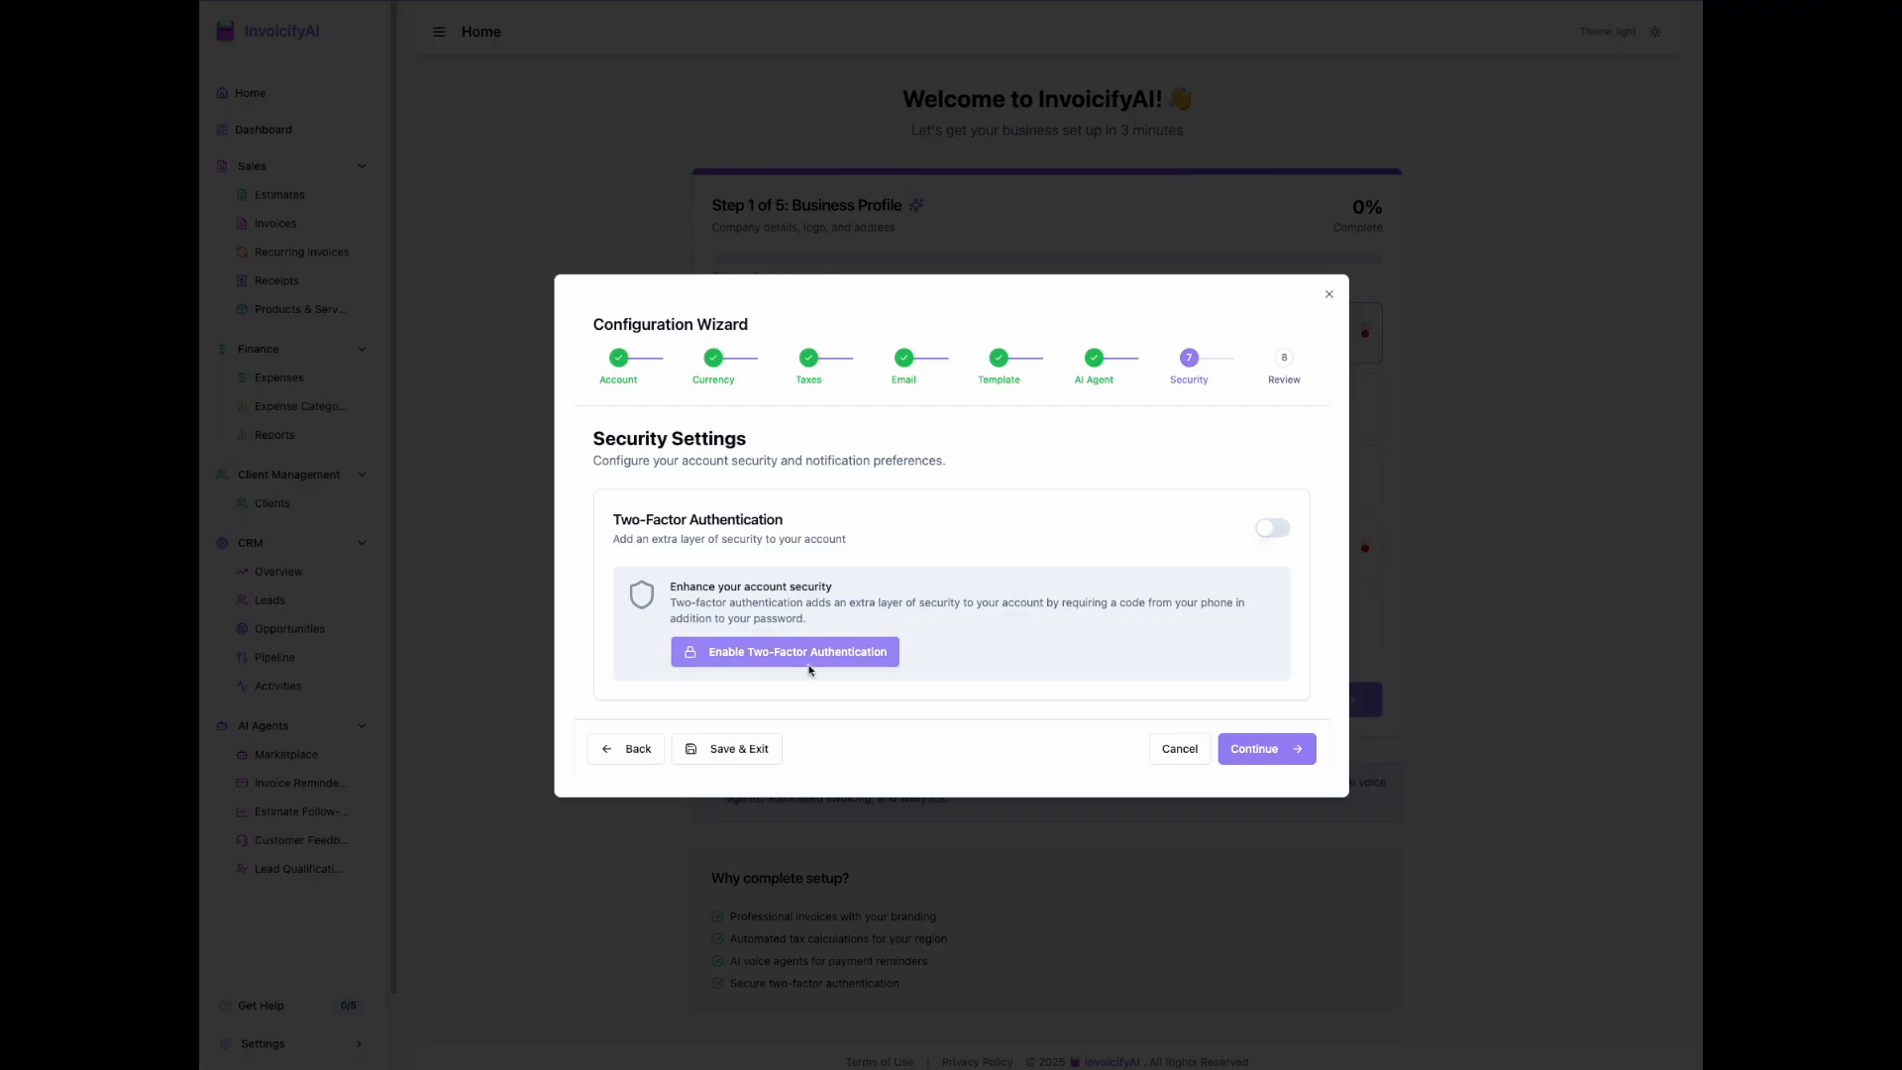
Step: Continue without two-factor authentication, review the configuration summary and complete the setup
{"action": "left_click", "coordinate": [1279, 755]}
{"action": "scroll", "coordinate": [1286, 713], "scroll_direction": "down", "scroll_amount": 4}
{"action": "scroll", "coordinate": [1286, 713], "scroll_direction": "down", "scroll_amount": 2}
{"action": "left_click", "coordinate": [1278, 953]}
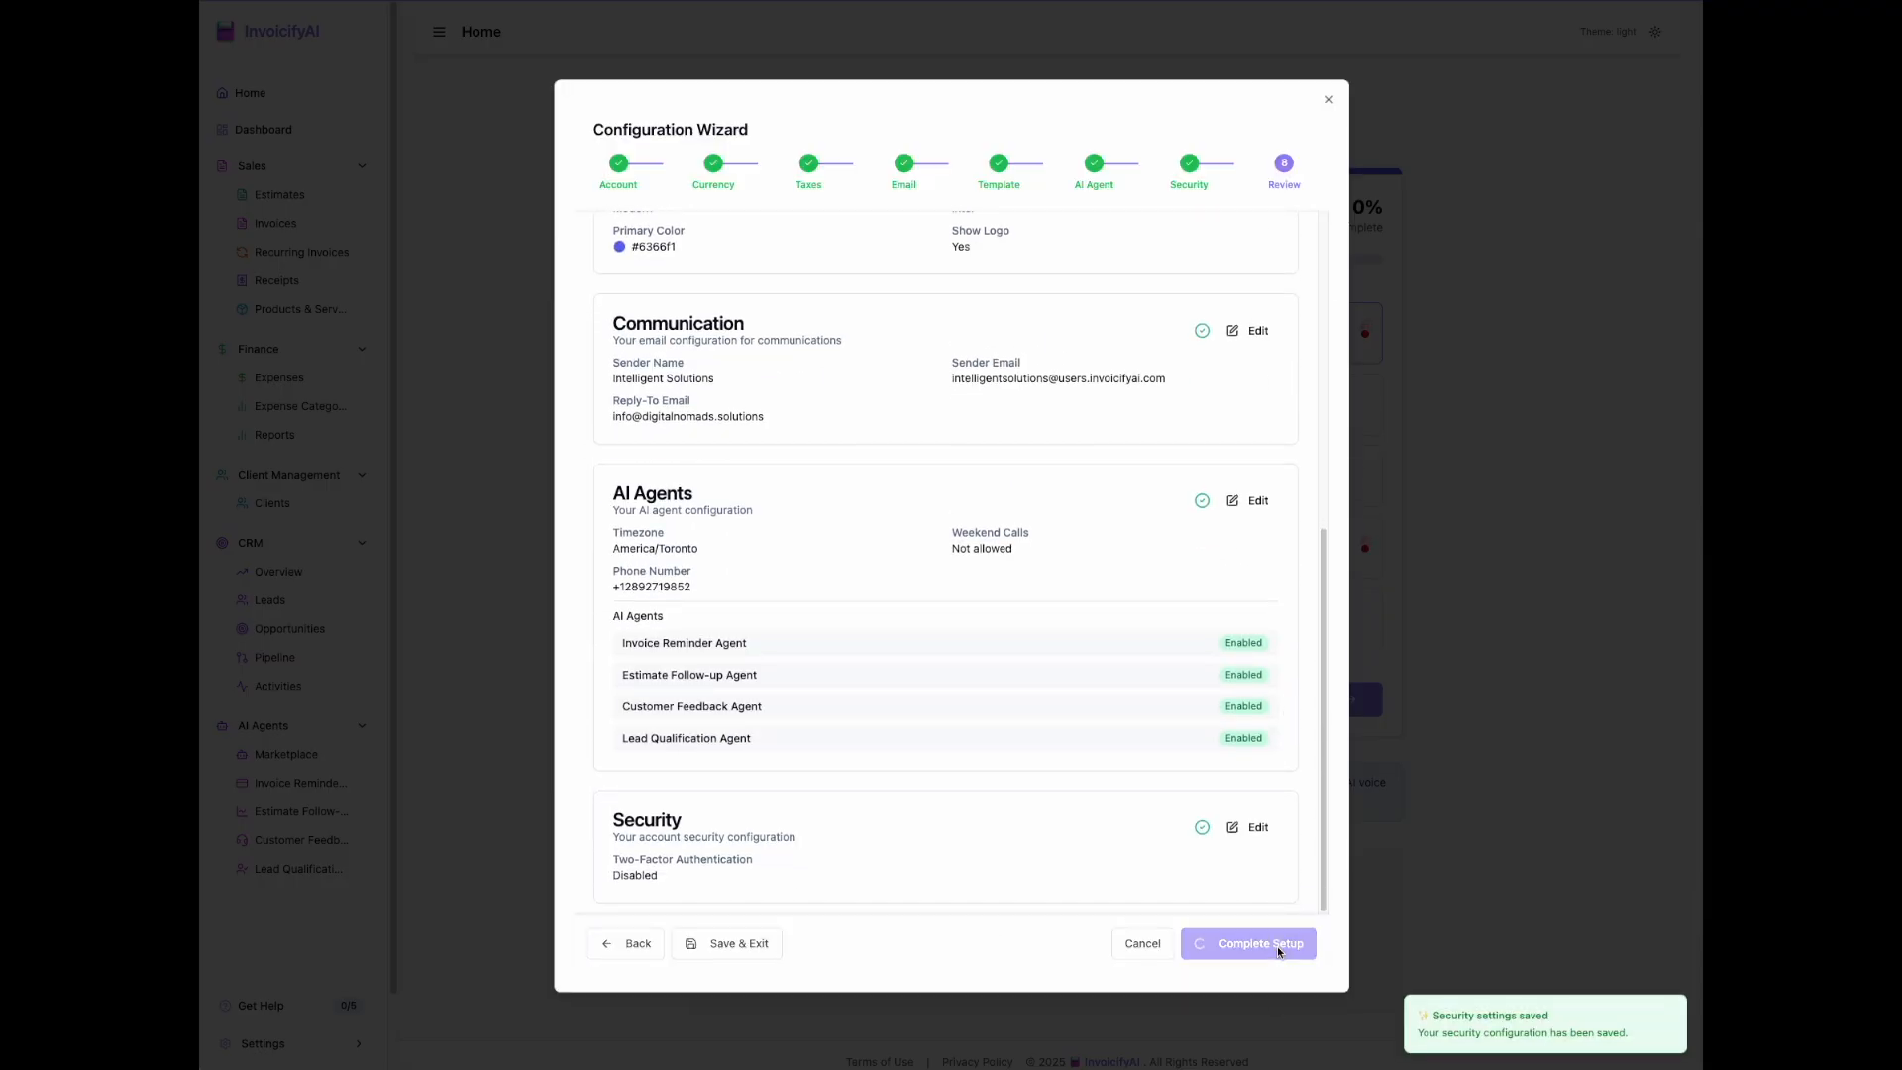